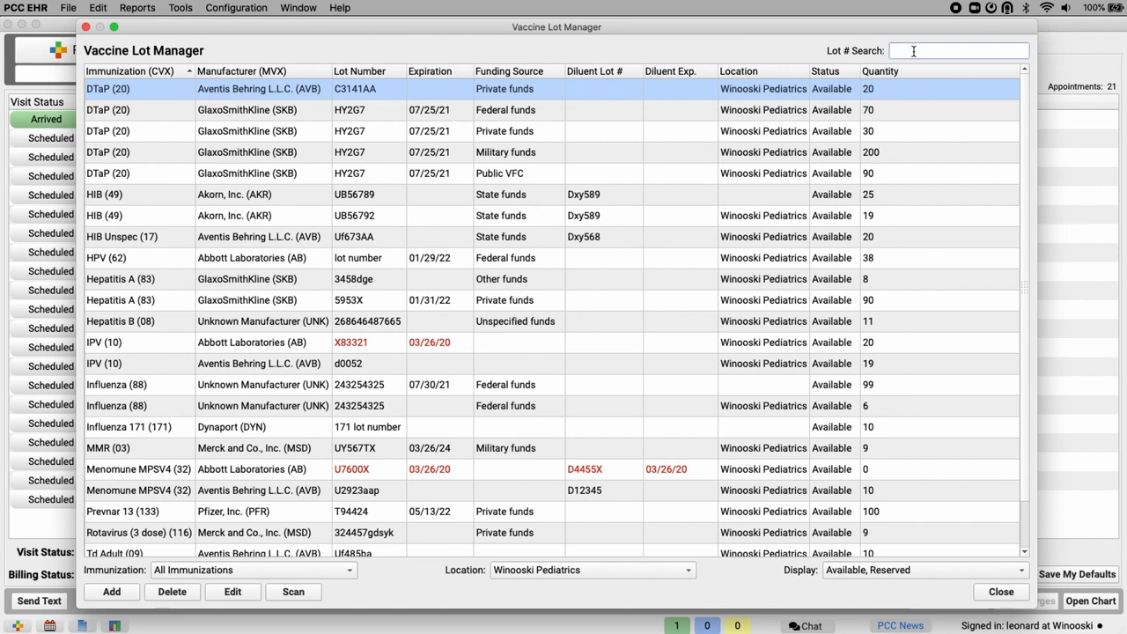
- Search the vaccine lots for "hy", clear the search, and sort the full list by expiration date in descending order
{"action": "type", "text": "hy"}
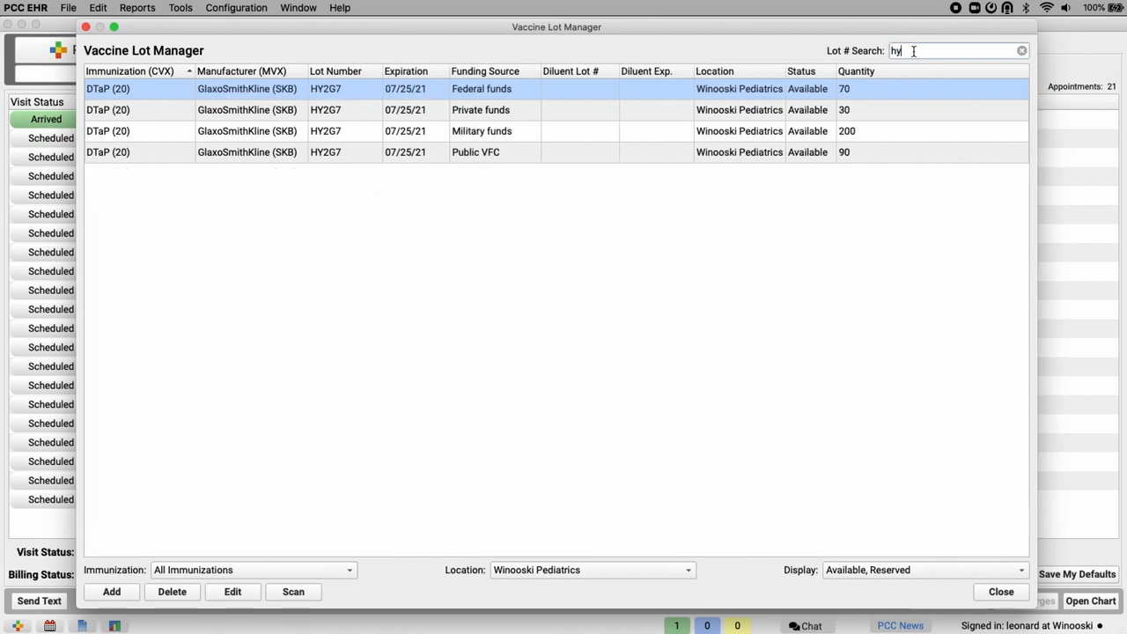
{"action": "left_click", "coordinate": [1022, 50]}
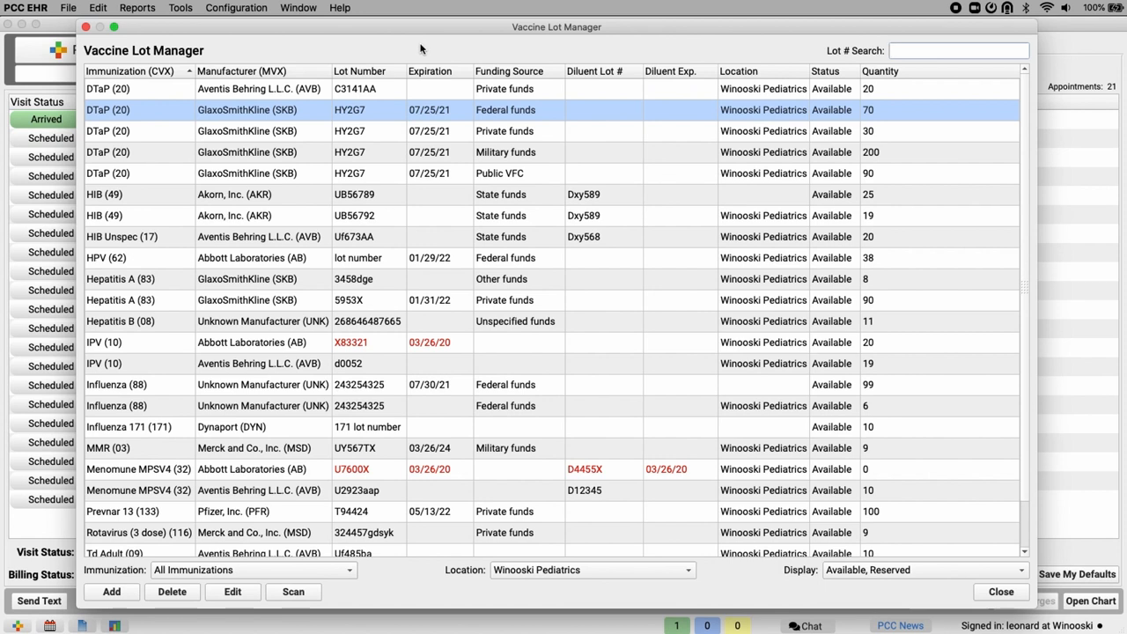
{"action": "left_click", "coordinate": [439, 74]}
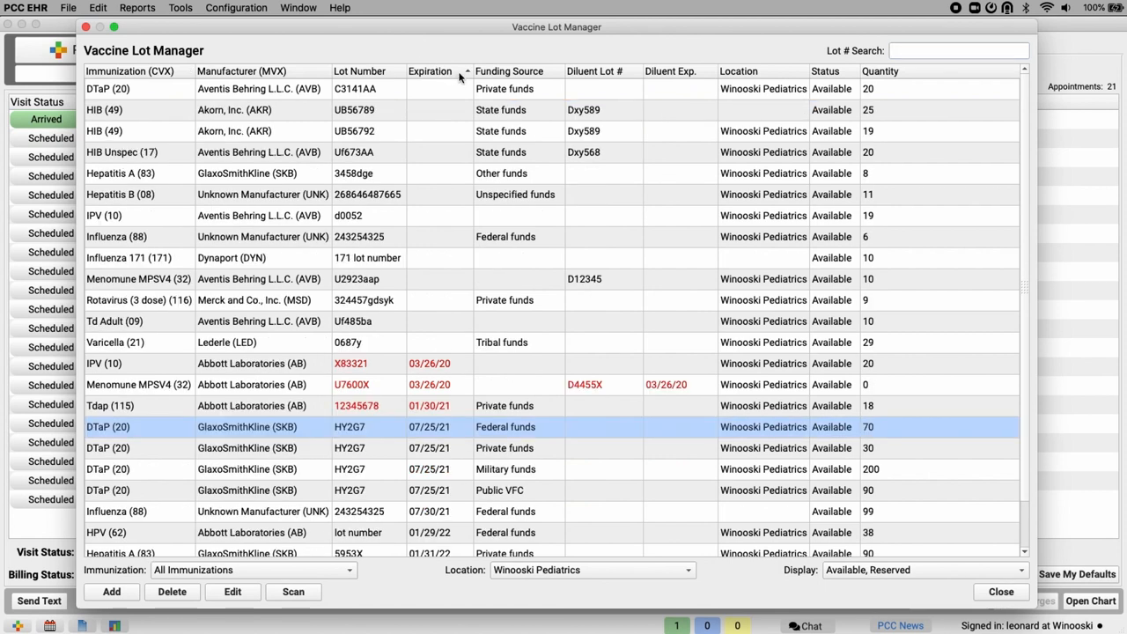
{"action": "left_click", "coordinate": [459, 78]}
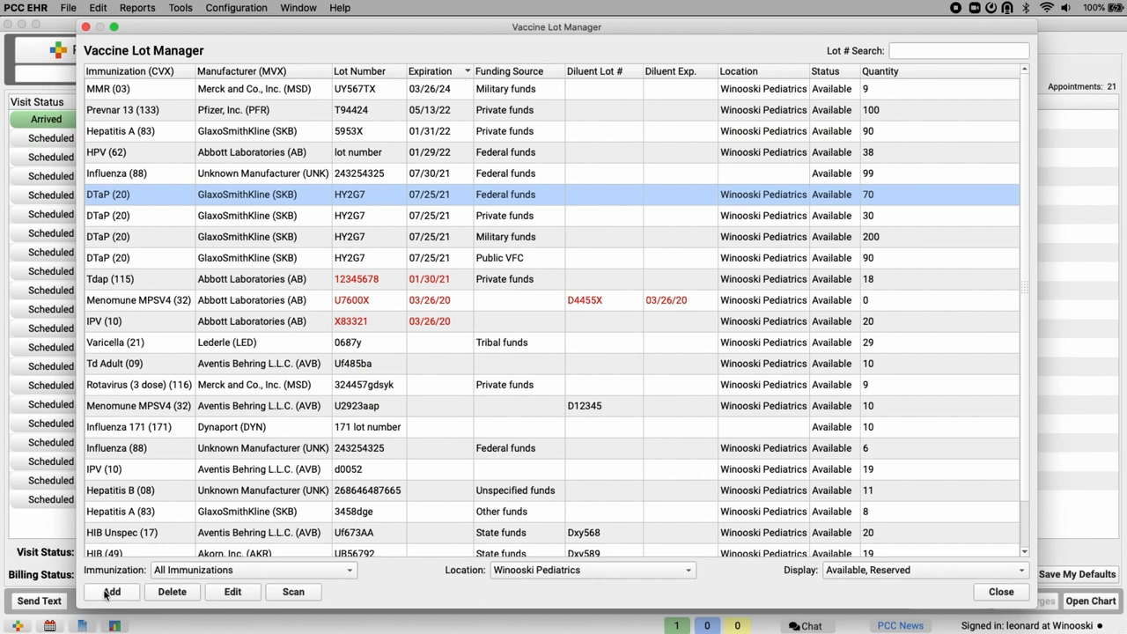
{"action": "left_click", "coordinate": [162, 570]}
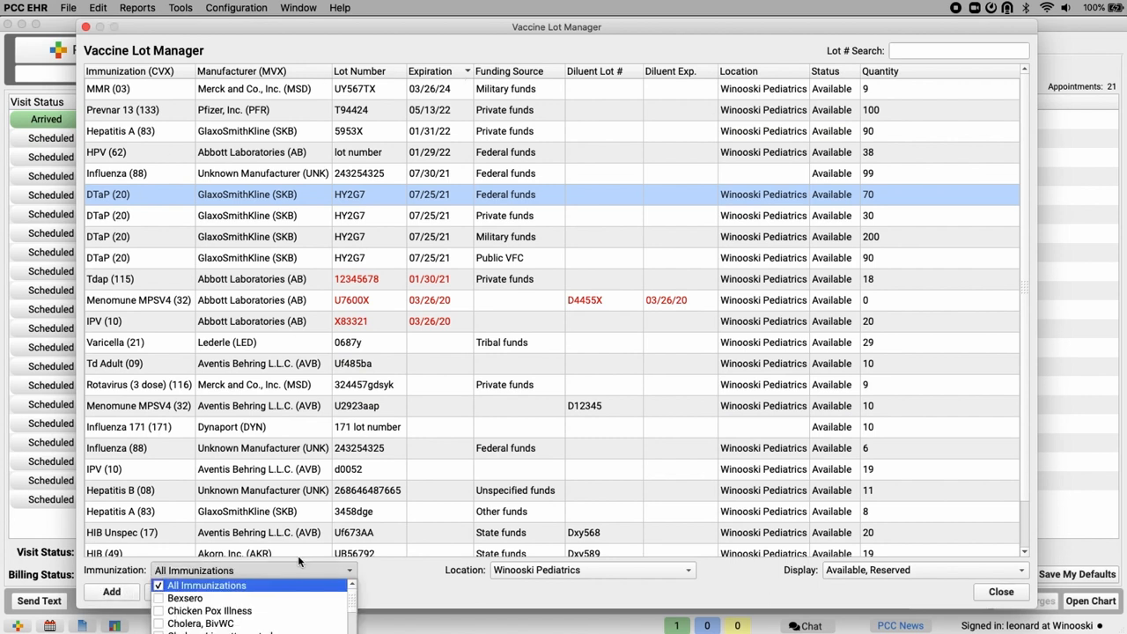
{"action": "left_click", "coordinate": [541, 571]}
{"action": "left_click", "coordinate": [541, 571]}
{"action": "left_click", "coordinate": [876, 570]}
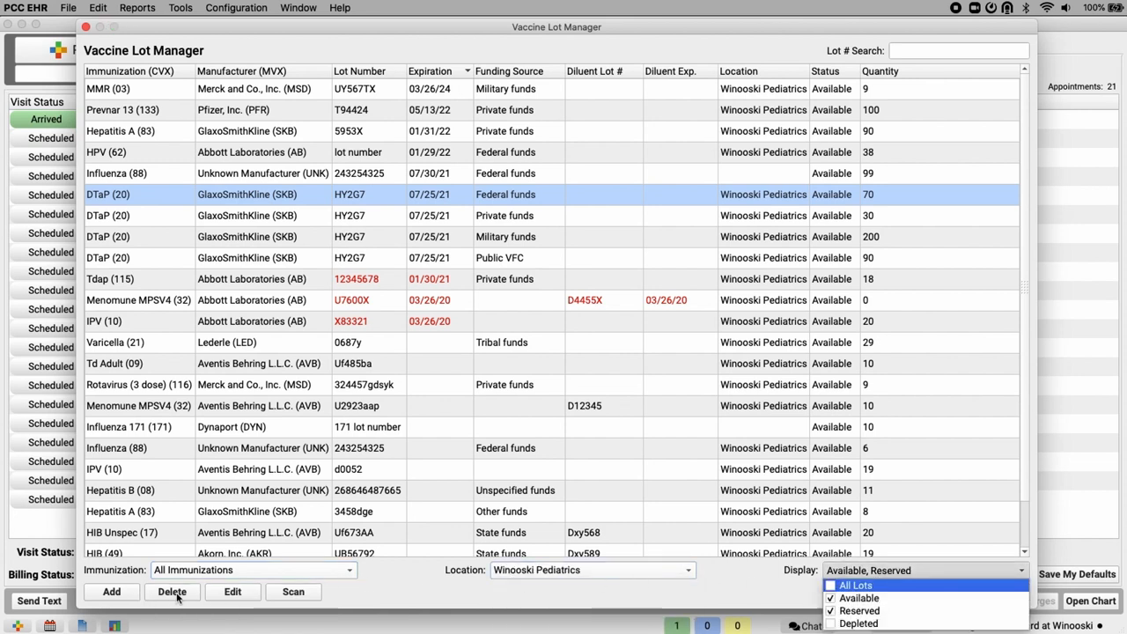
- Start adding a new vaccine lot and choose HIB as its immunization
{"action": "left_click", "coordinate": [113, 593]}
{"action": "left_click", "coordinate": [112, 592]}
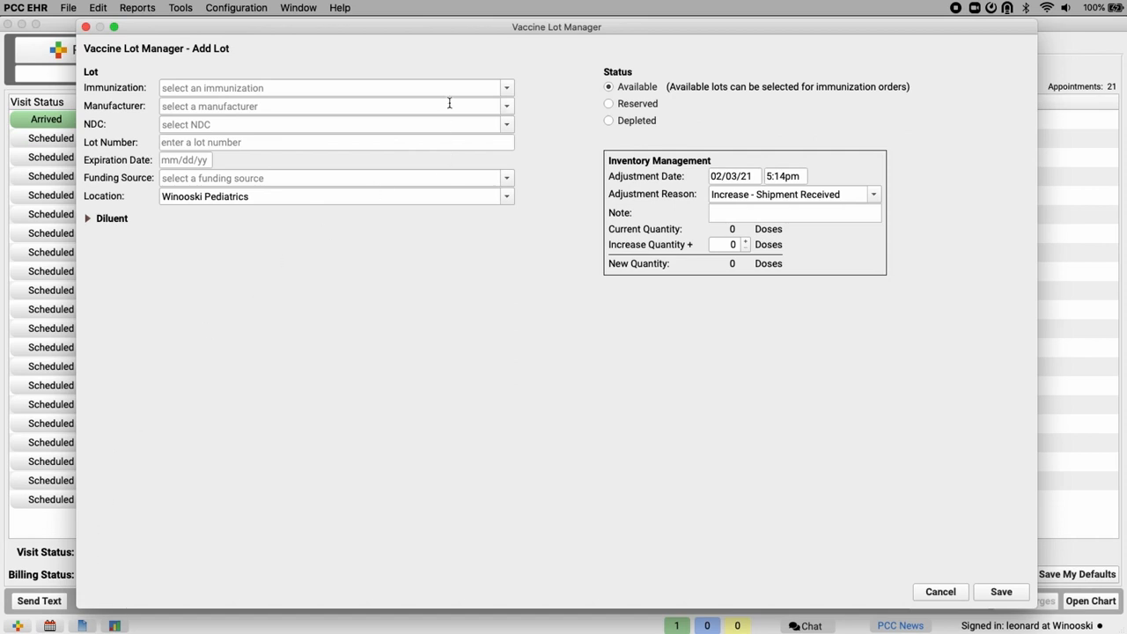
{"action": "left_click", "coordinate": [508, 91]}
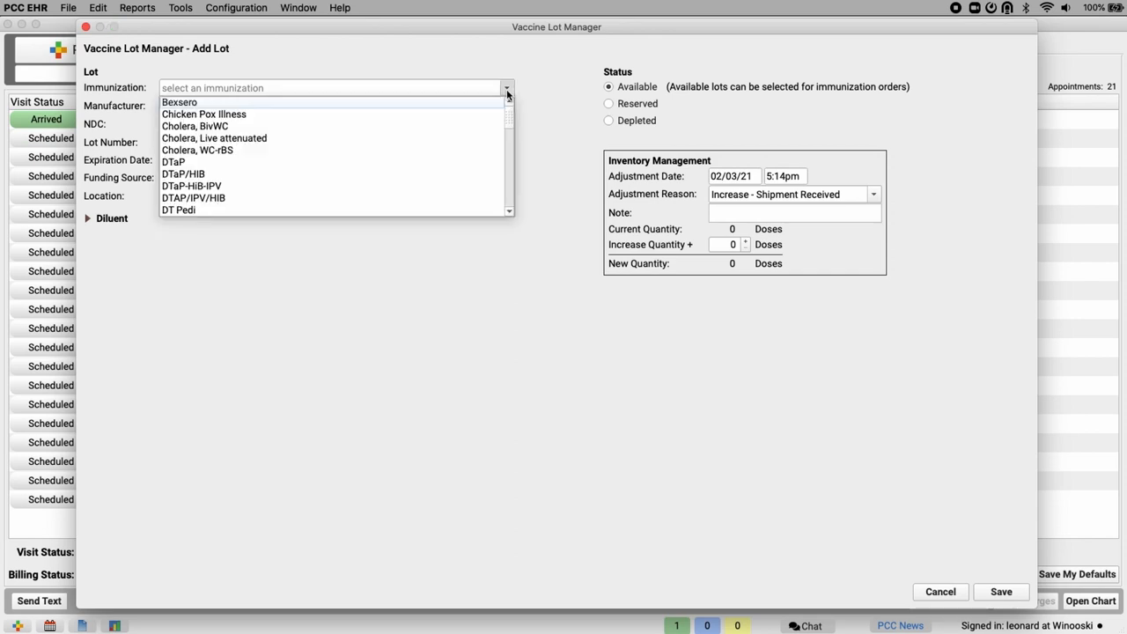
{"action": "left_click", "coordinate": [508, 90]}
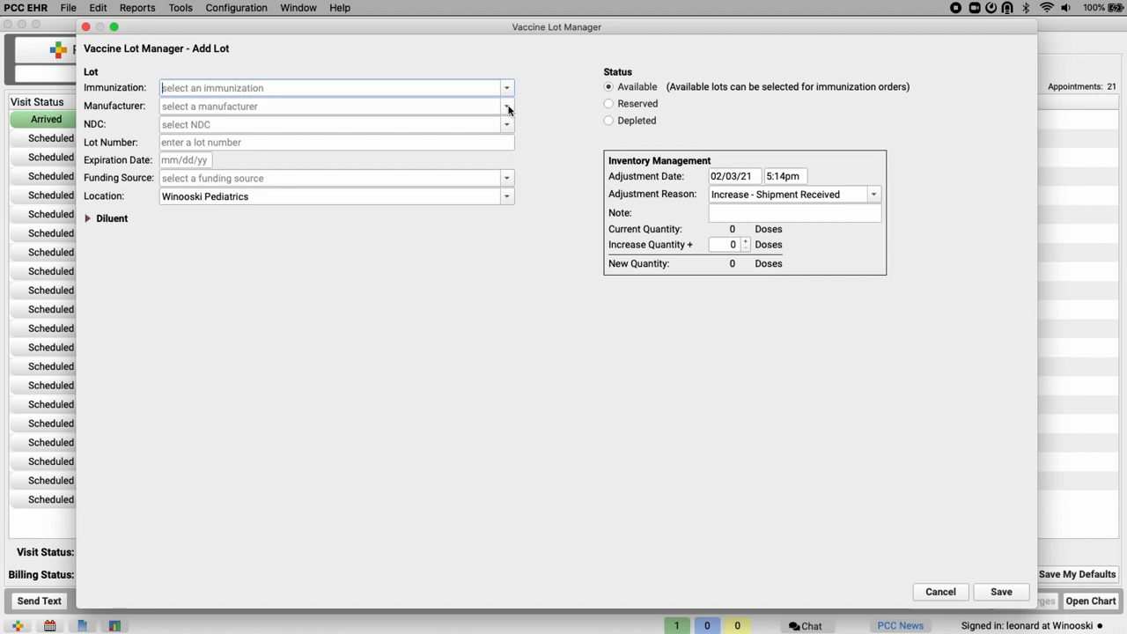
{"action": "left_click", "coordinate": [508, 107]}
{"action": "left_click", "coordinate": [506, 91]}
{"action": "left_click", "coordinate": [485, 89]}
{"action": "type", "text": "HIB"}
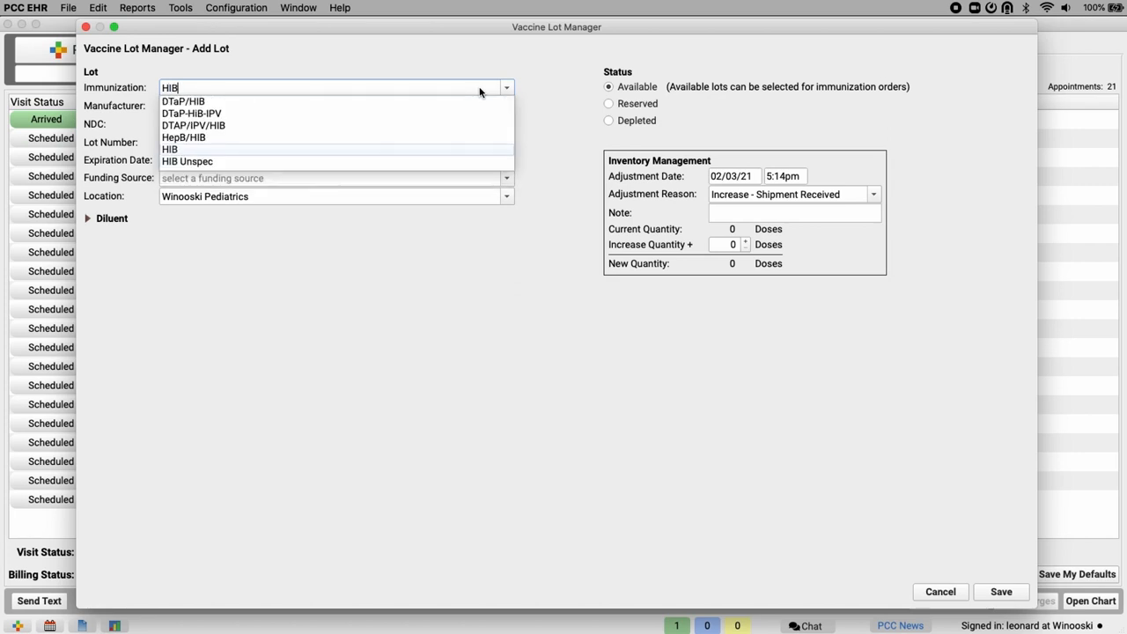
{"action": "left_click", "coordinate": [463, 149]}
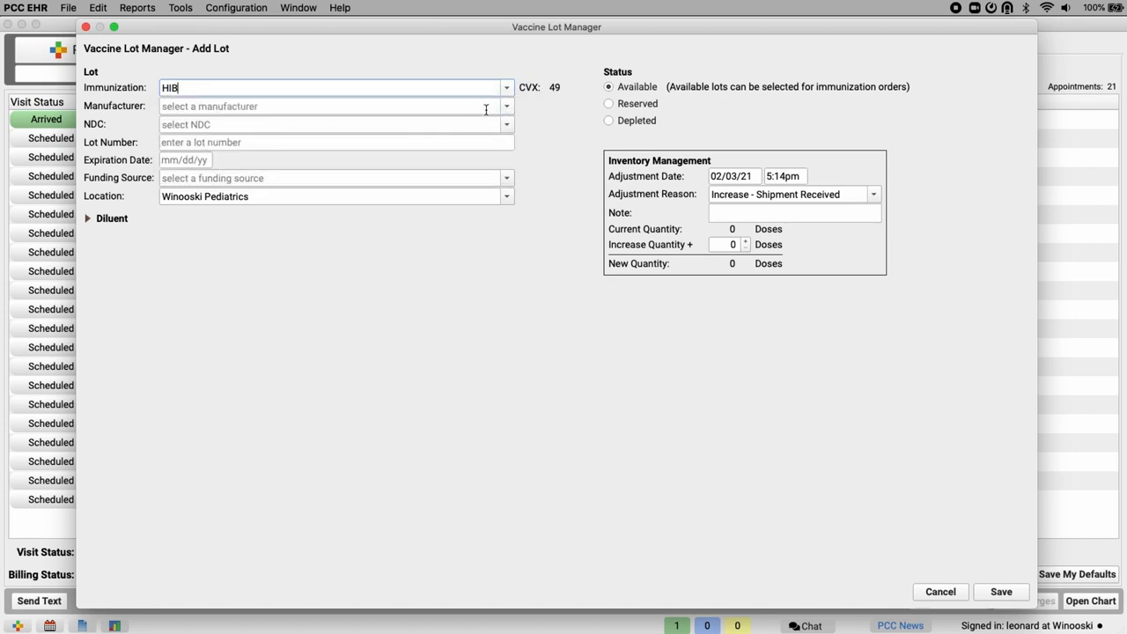
{"action": "left_click", "coordinate": [478, 108]}
{"action": "type", "text": "Merck and Co., Inc."}
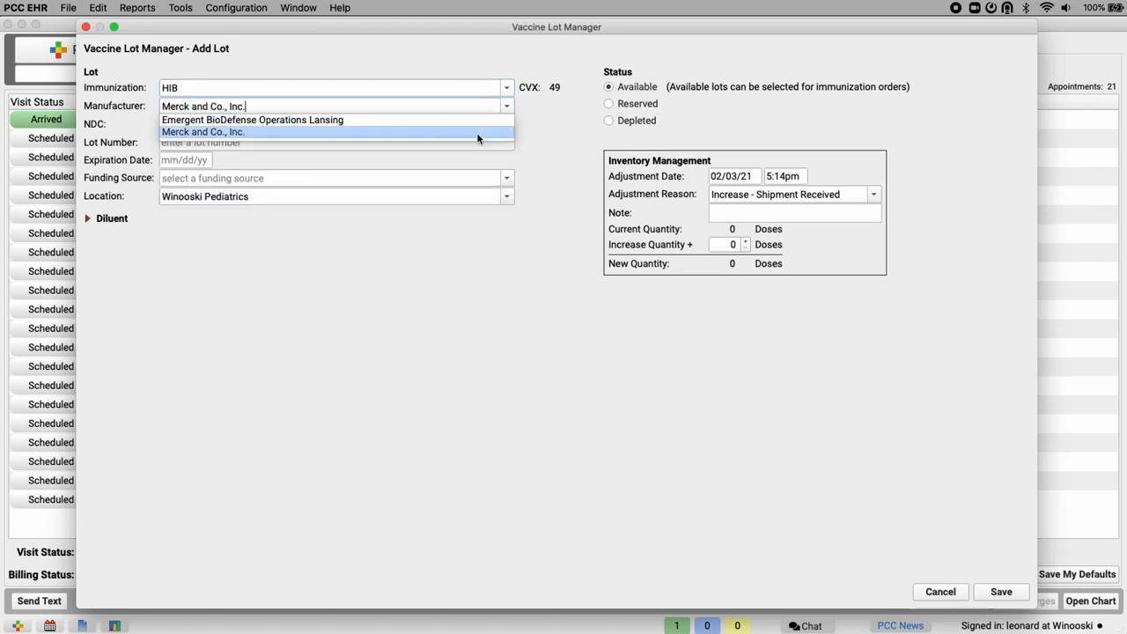
{"action": "left_click", "coordinate": [481, 132]}
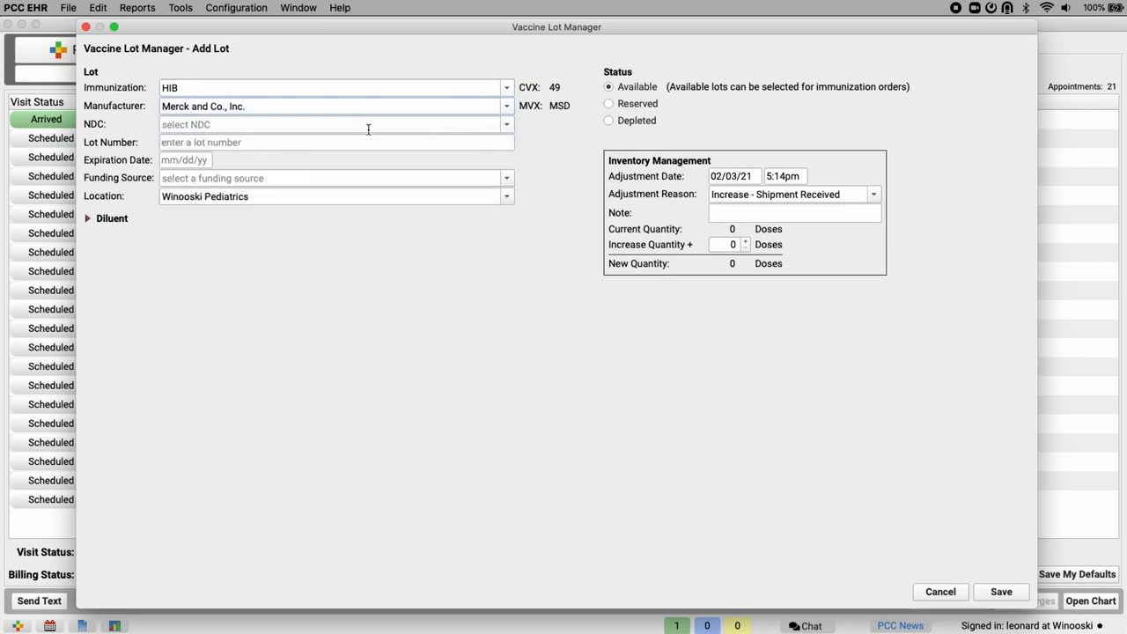
{"action": "left_click", "coordinate": [507, 128]}
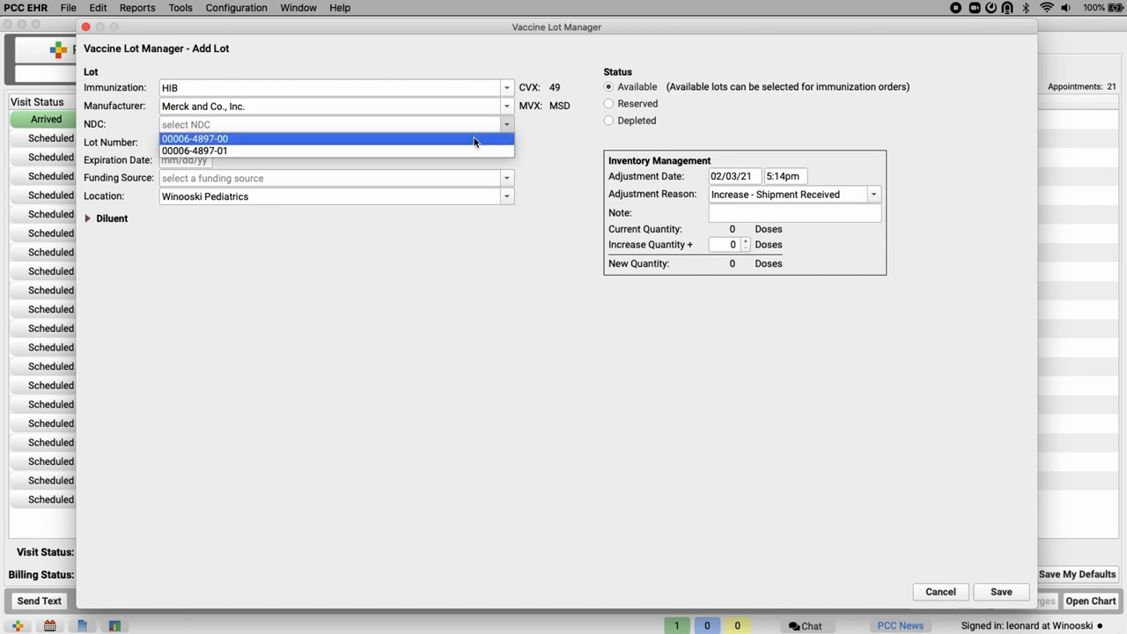
{"action": "left_click", "coordinate": [473, 139]}
- Enter lot number DD123456, expiration date 02/22/22 and funding source Private funds, with the diluent details expanded
{"action": "type", "text": "DD123456"}
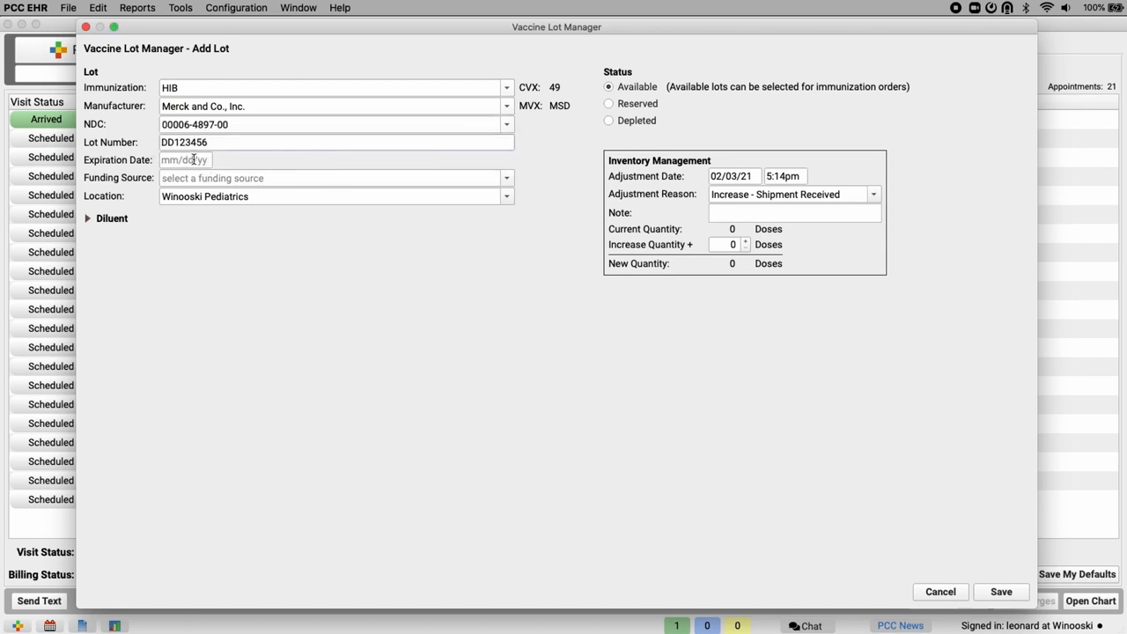
{"action": "left_click", "coordinate": [194, 160]}
{"action": "type", "text": "02/"}
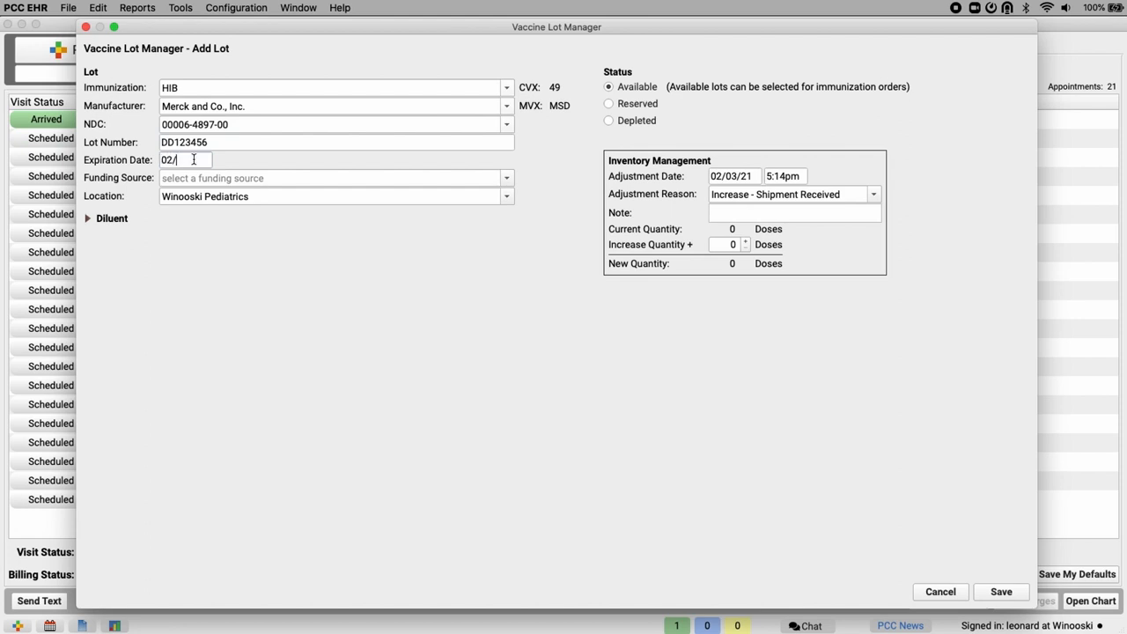
{"action": "type", "text": "22/22"}
{"action": "left_click", "coordinate": [87, 219]}
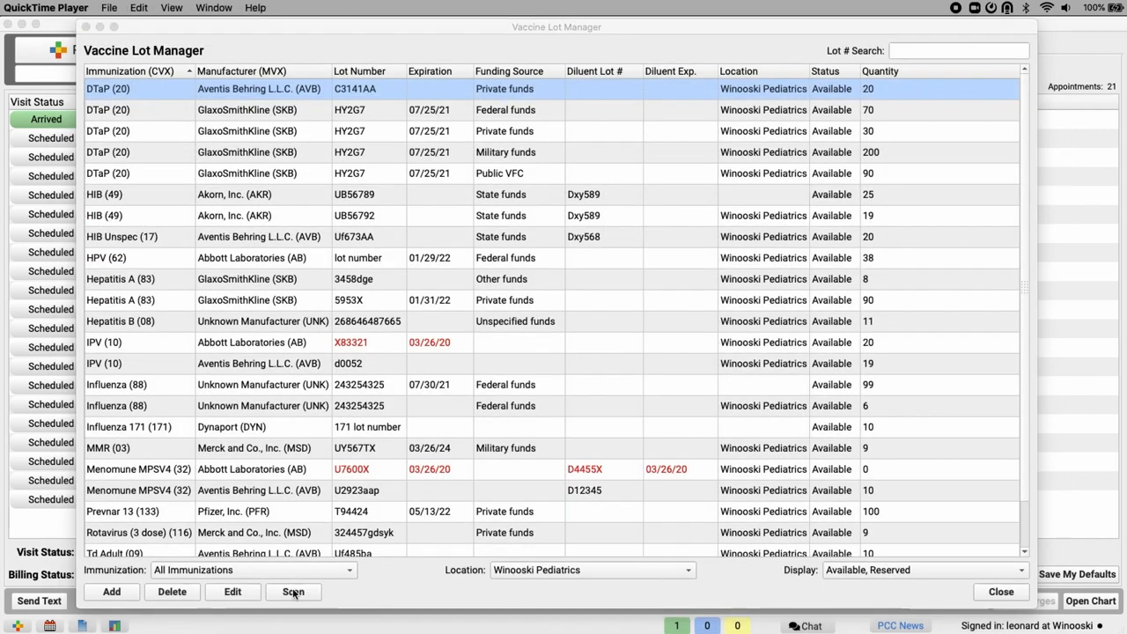
{"action": "left_click", "coordinate": [294, 592]}
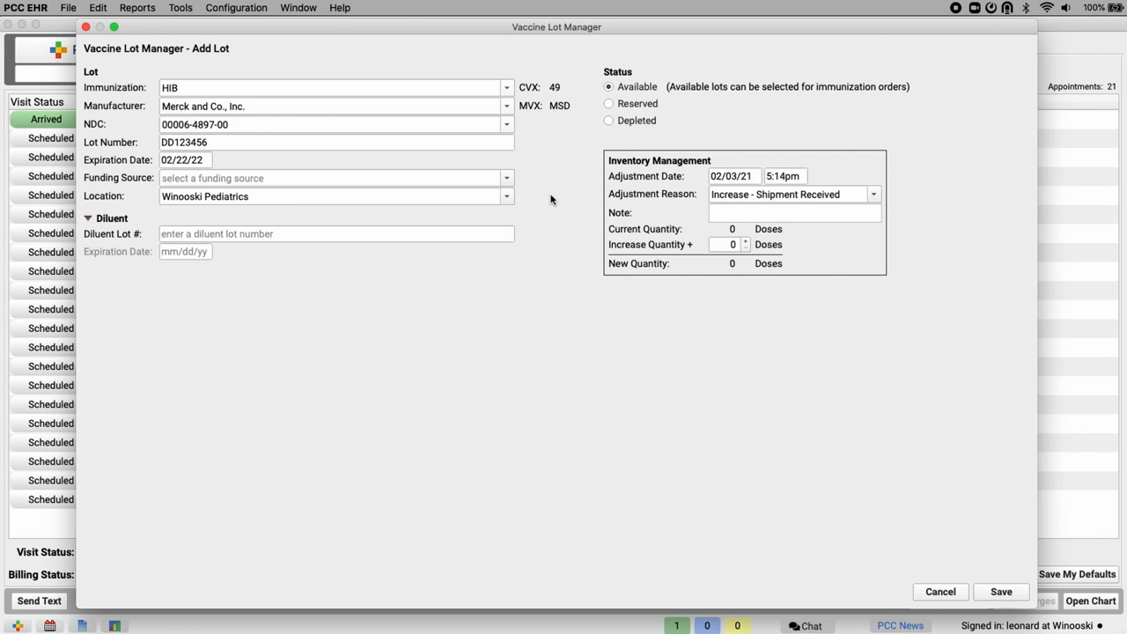
{"action": "left_click", "coordinate": [506, 177]}
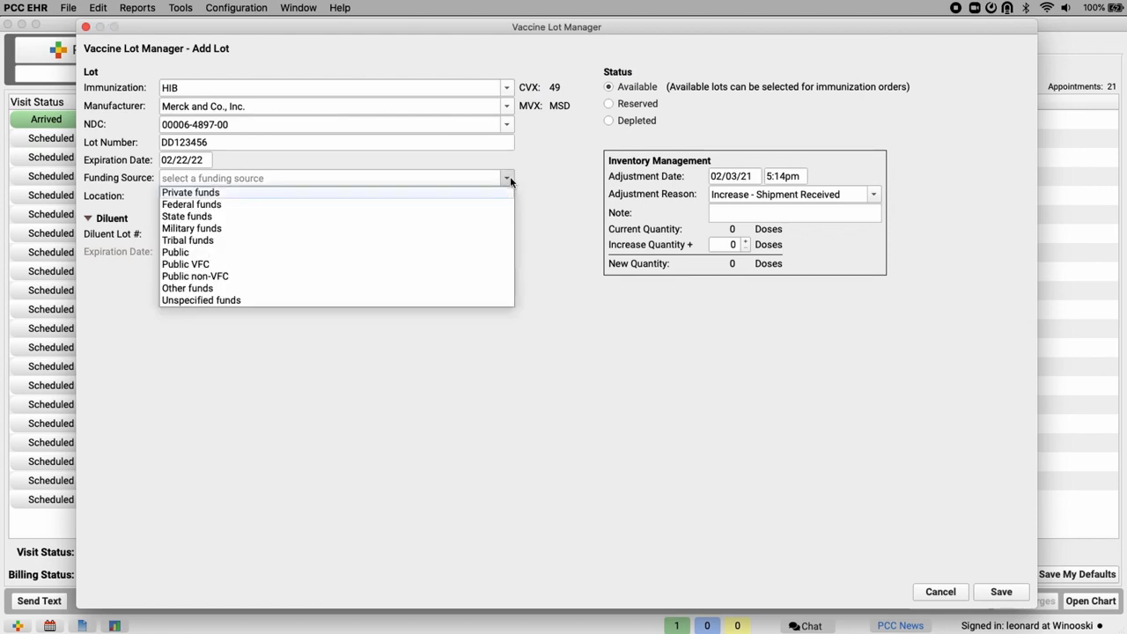
{"action": "left_click", "coordinate": [499, 192]}
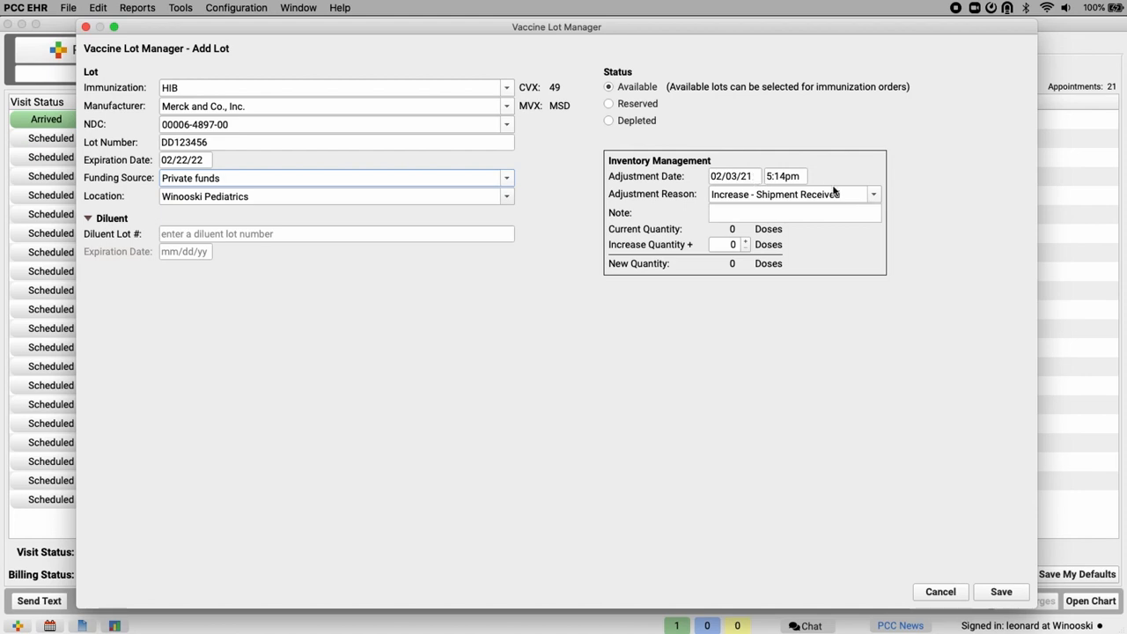
- Increase the quantity by 25 doses with the reason Increase - Shipment Received, and save the new lot
{"action": "left_click", "coordinate": [874, 194]}
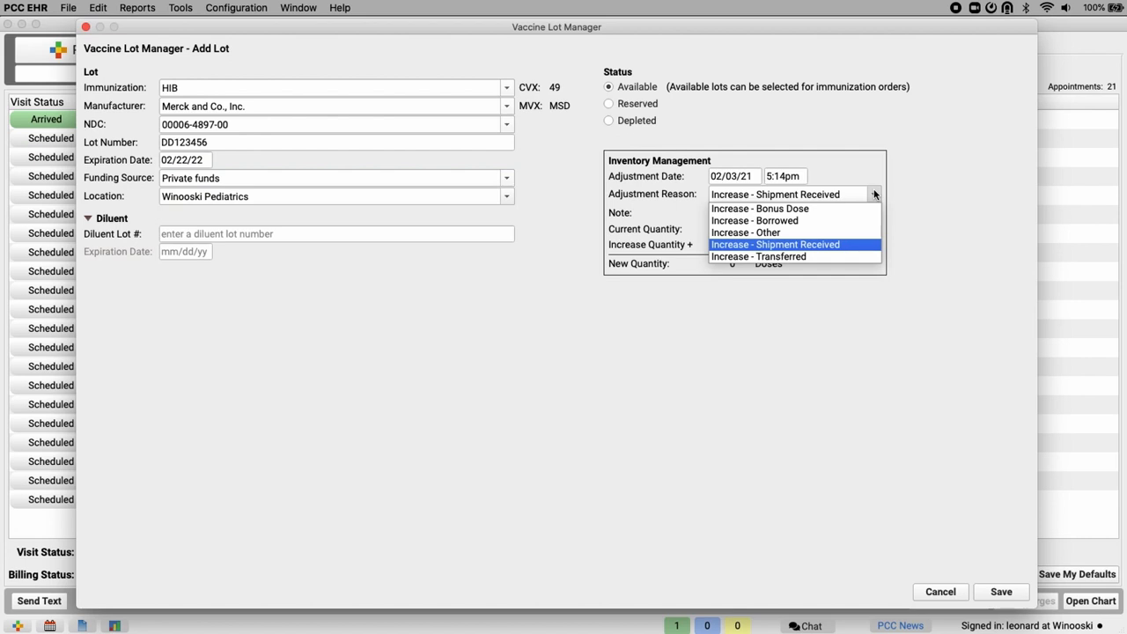
{"action": "left_click", "coordinate": [874, 190]}
{"action": "left_click", "coordinate": [733, 244]}
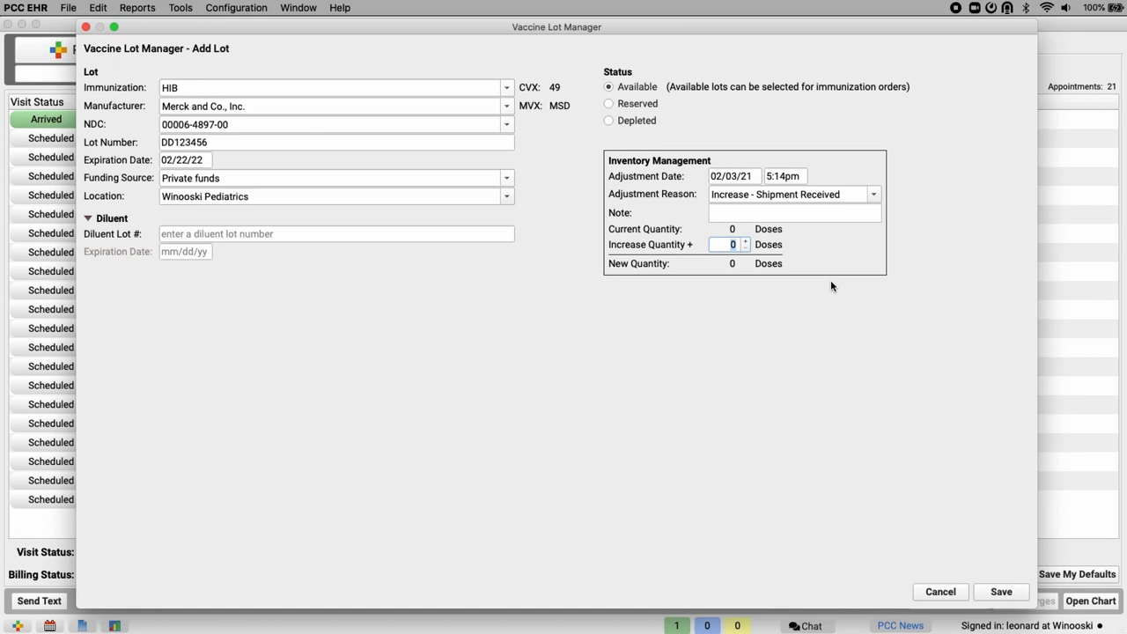
{"action": "type", "text": "25"}
{"action": "left_click", "coordinate": [1002, 591]}
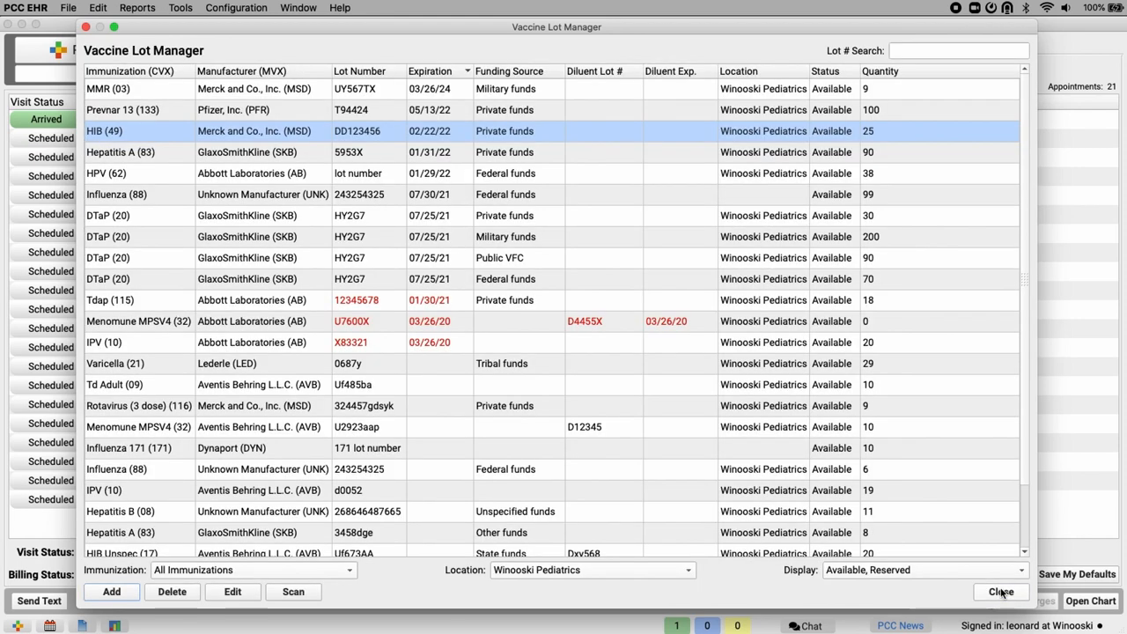
- Search the lot numbers for "dd12" and open the matching HIB lot for editing
{"action": "left_click", "coordinate": [952, 52]}
{"action": "type", "text": "dd12"}
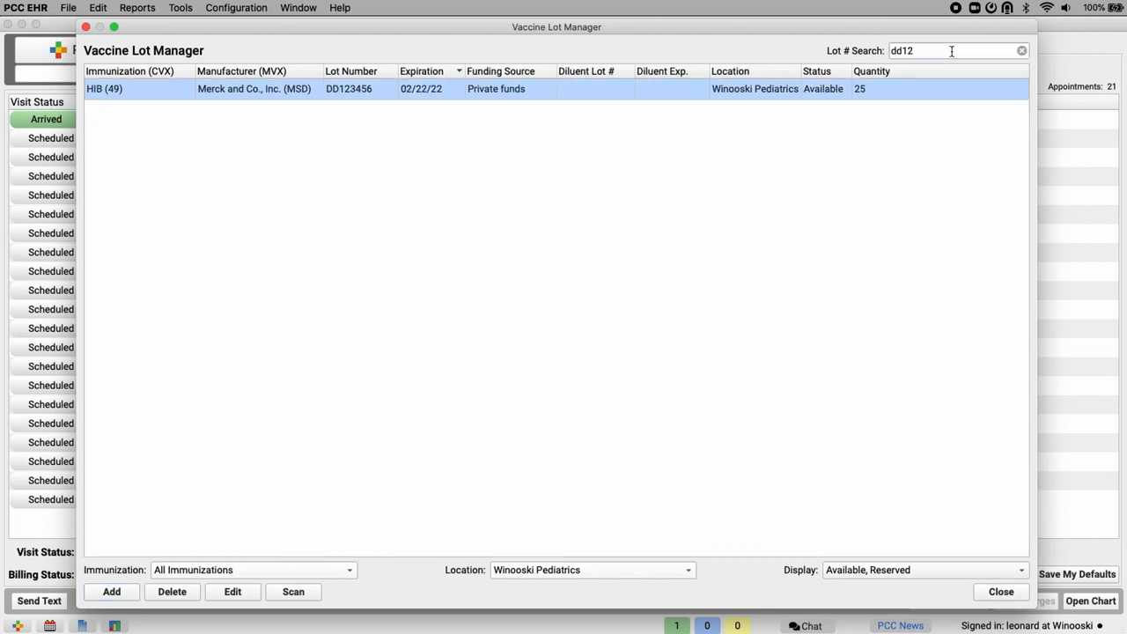
{"action": "left_click", "coordinate": [233, 592]}
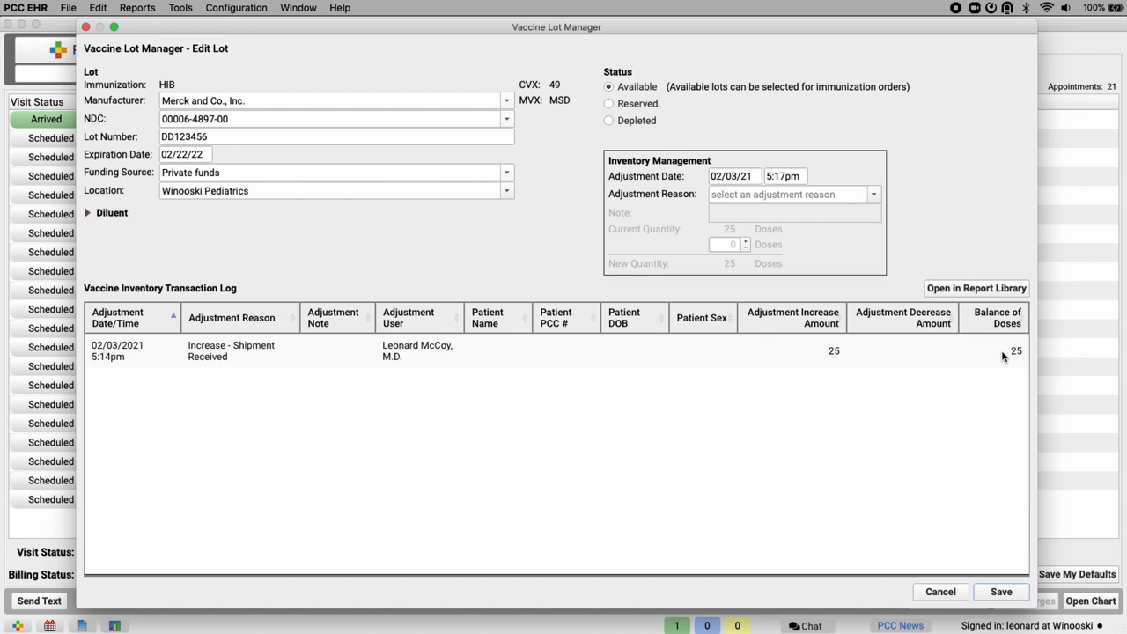
- Decrease the lot's quantity by 1 dose with the reason Decrease - Damaged, and save the lot
{"action": "left_click", "coordinate": [873, 194]}
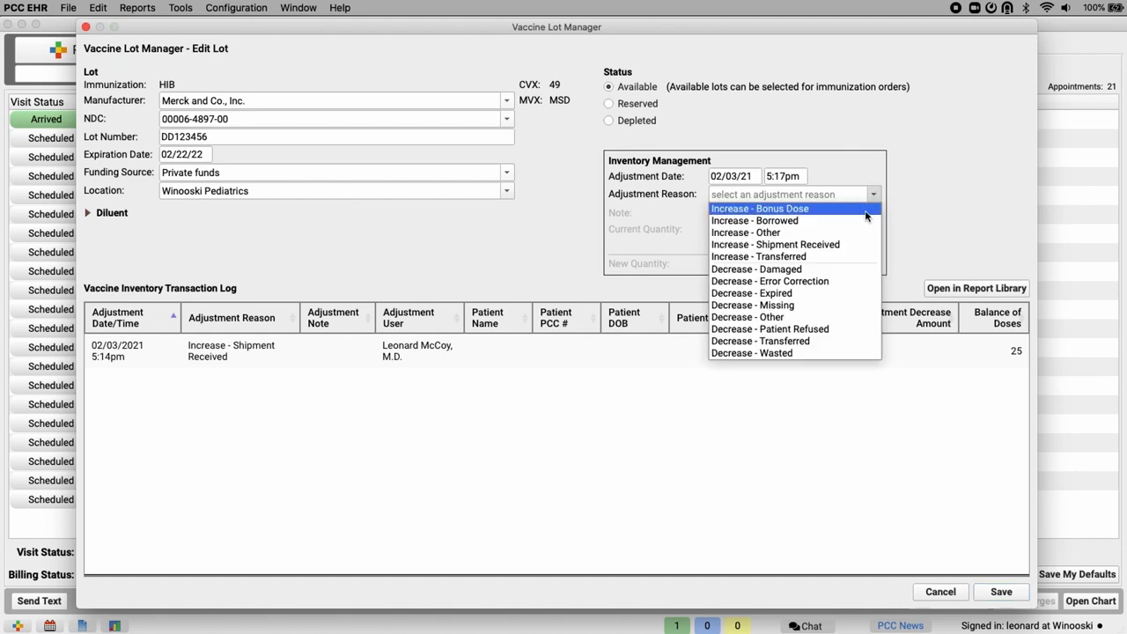
{"action": "left_click", "coordinate": [848, 271]}
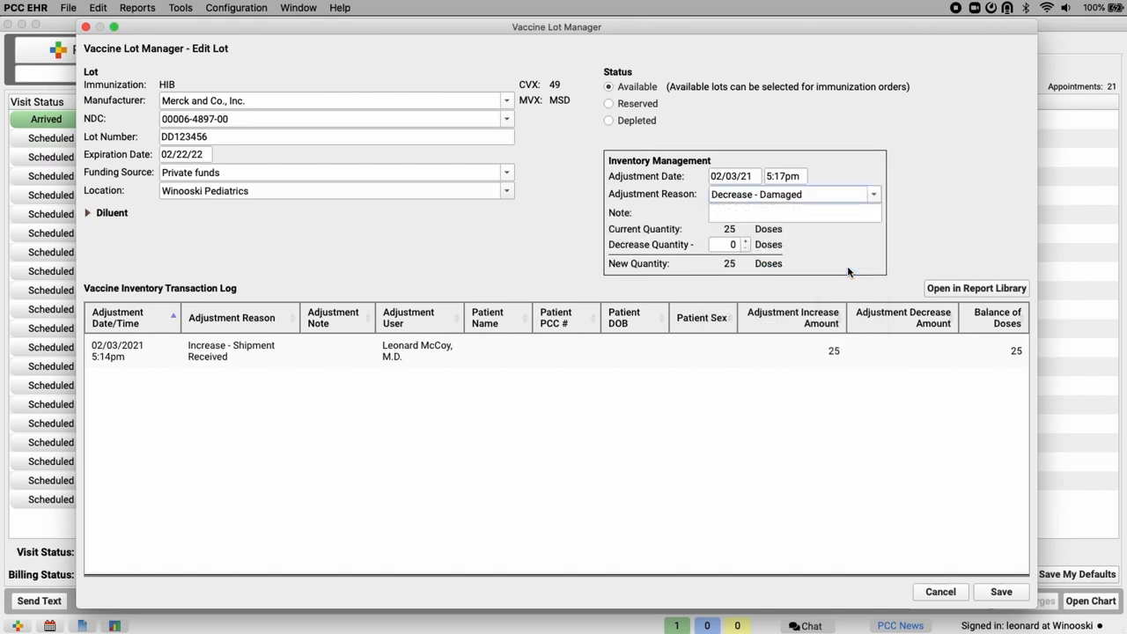
{"action": "left_click", "coordinate": [748, 242]}
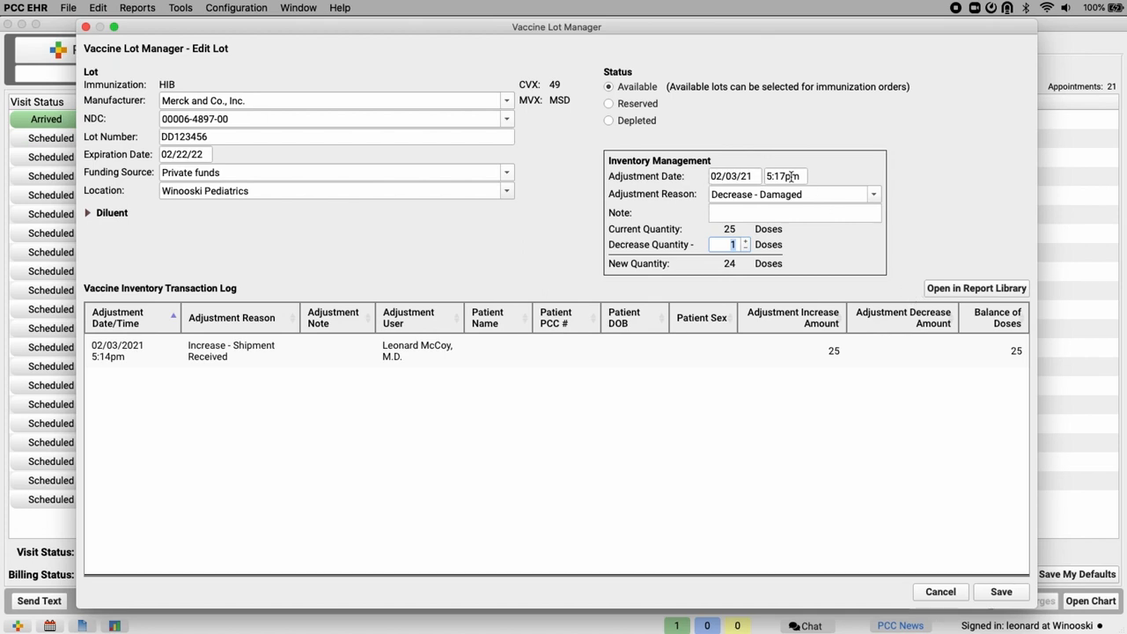
{"action": "left_click", "coordinate": [1003, 591]}
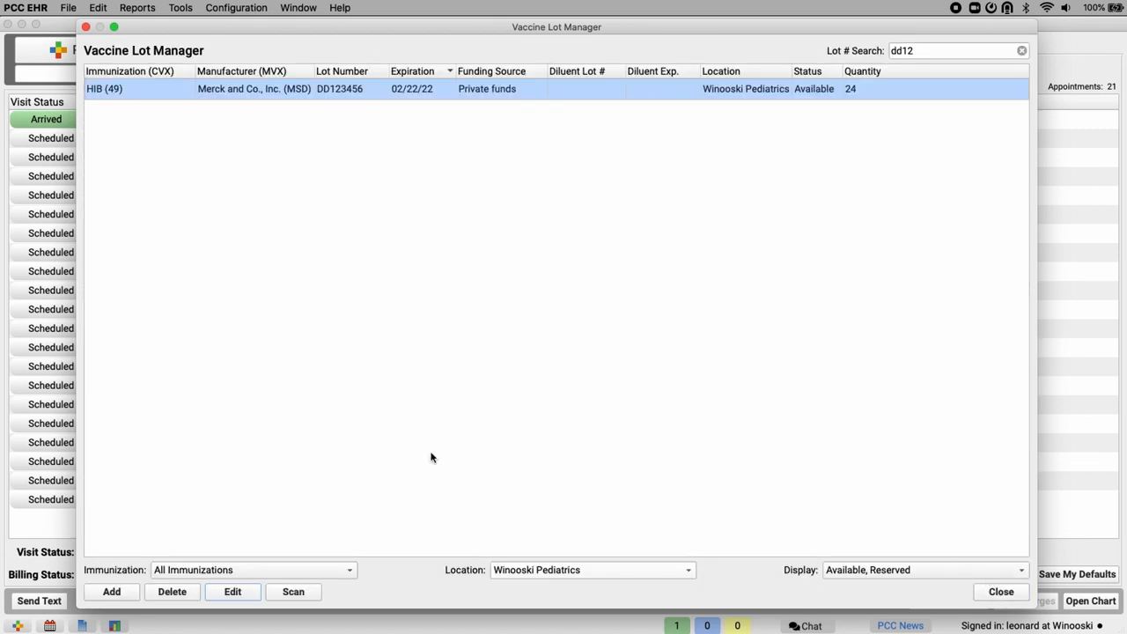
- Reopen the HIB lot for editing and show its inventory transaction log in the Report Library
{"action": "left_click", "coordinate": [233, 591]}
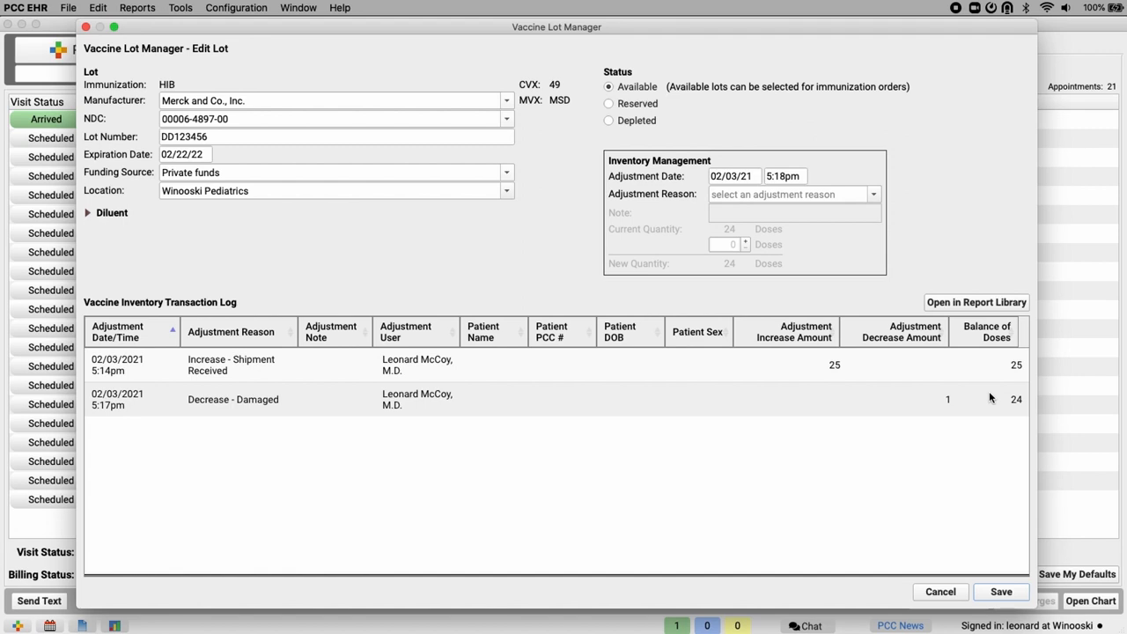
{"action": "left_click", "coordinate": [962, 303]}
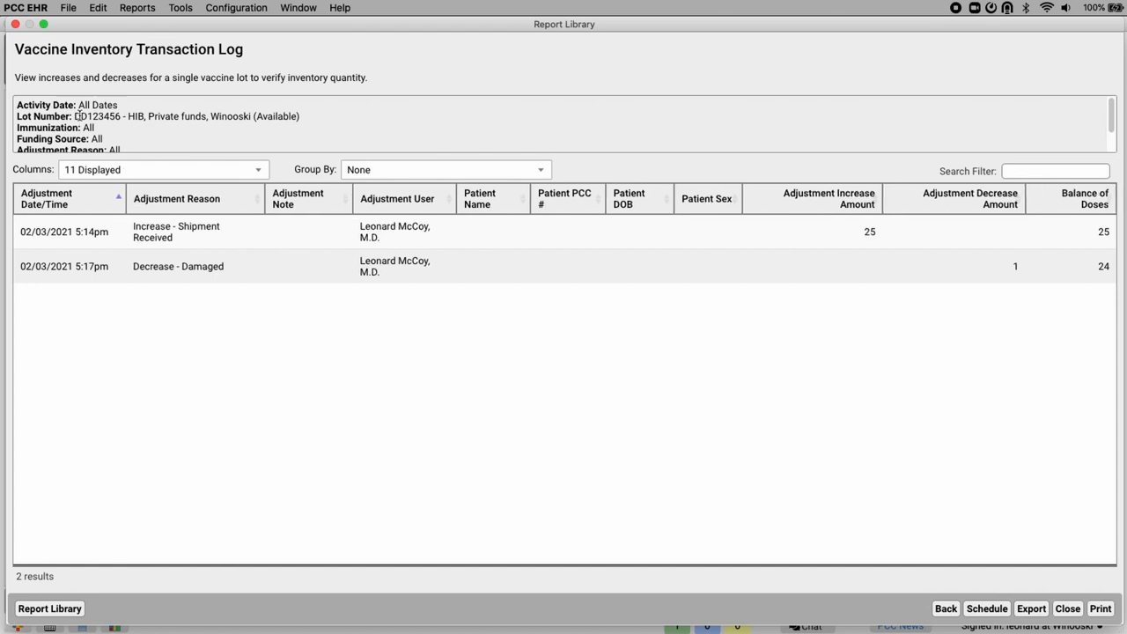
{"action": "left_click_drag", "start_coordinate": [74, 116], "coordinate": [136, 117]}
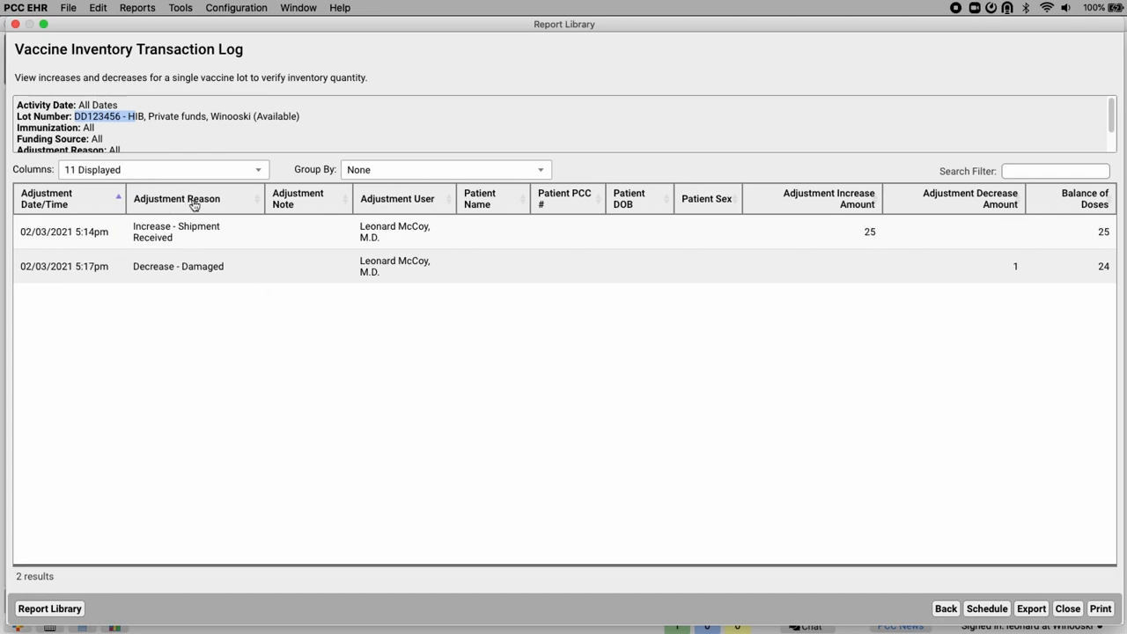
- Examine which columns and grouping options the transaction log report offers
{"action": "left_click", "coordinate": [258, 171]}
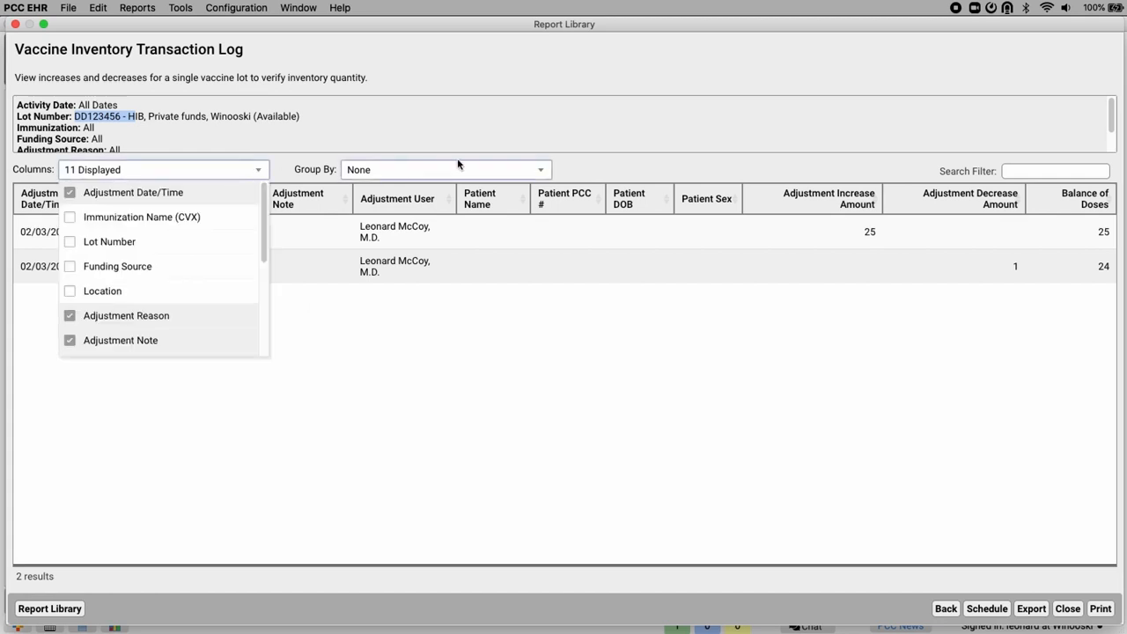
{"action": "left_click", "coordinate": [541, 170]}
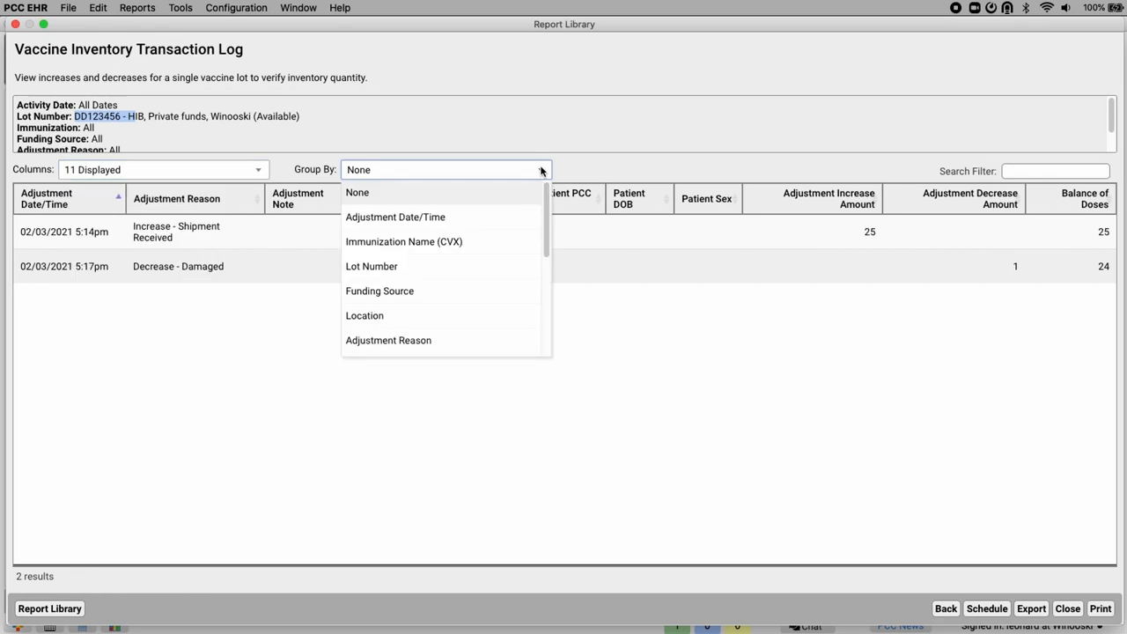
{"action": "scroll", "coordinate": [488, 314], "scroll_direction": "down", "scroll_amount": 5}
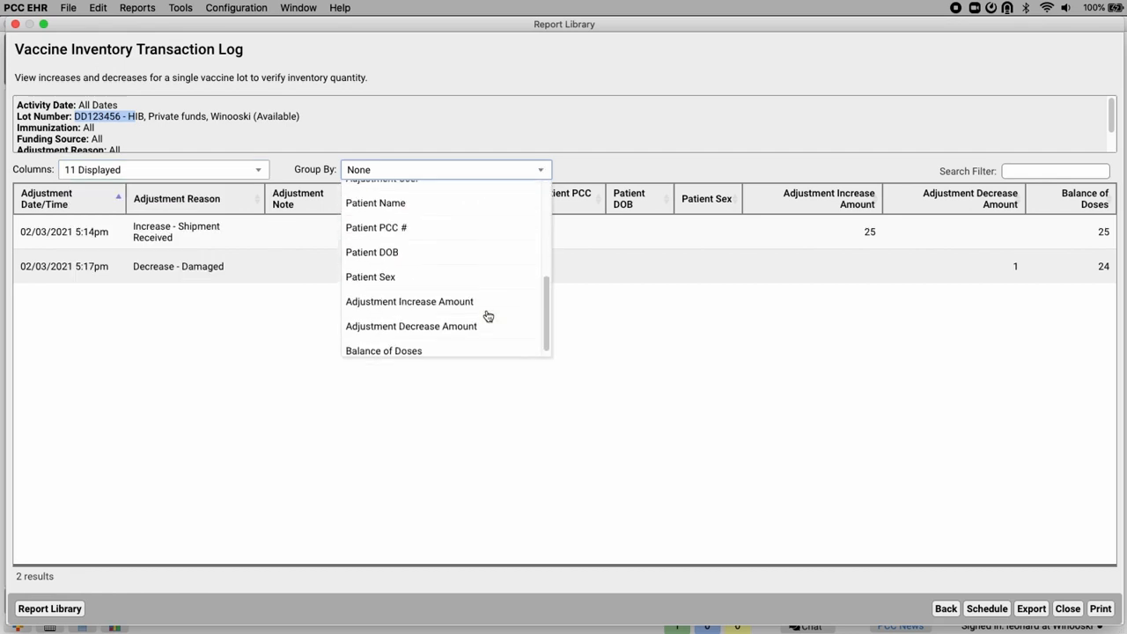
- Close the transaction log report and the HIB lot's edit window to return to the Vaccine Lot Manager list
{"action": "left_click", "coordinate": [640, 319]}
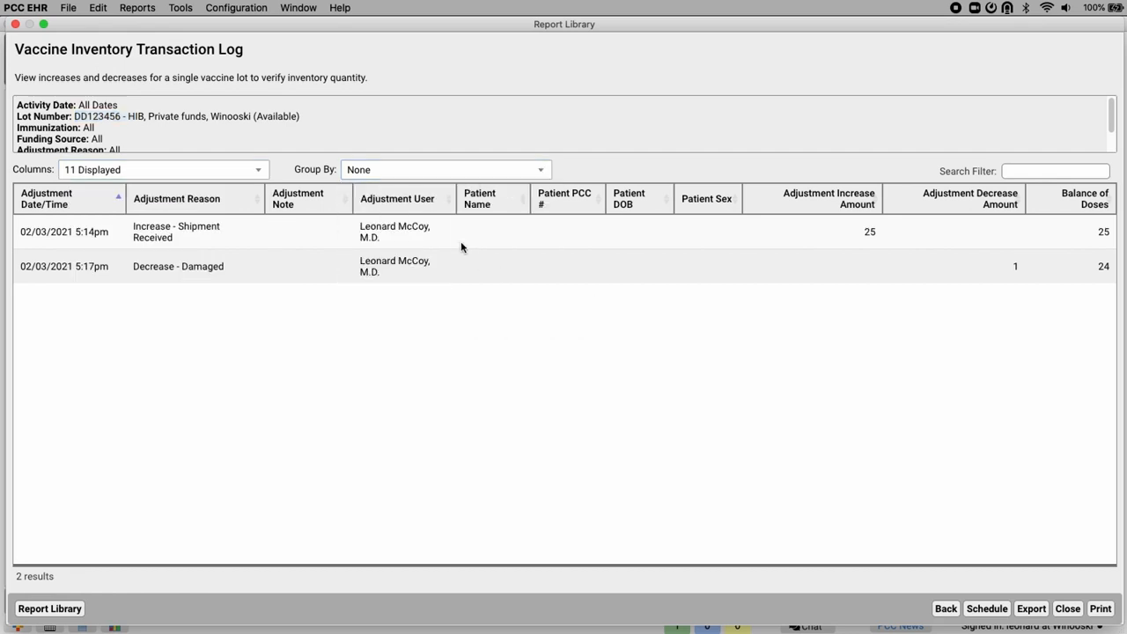
{"action": "left_click", "coordinate": [1018, 172]}
{"action": "left_click", "coordinate": [951, 613]}
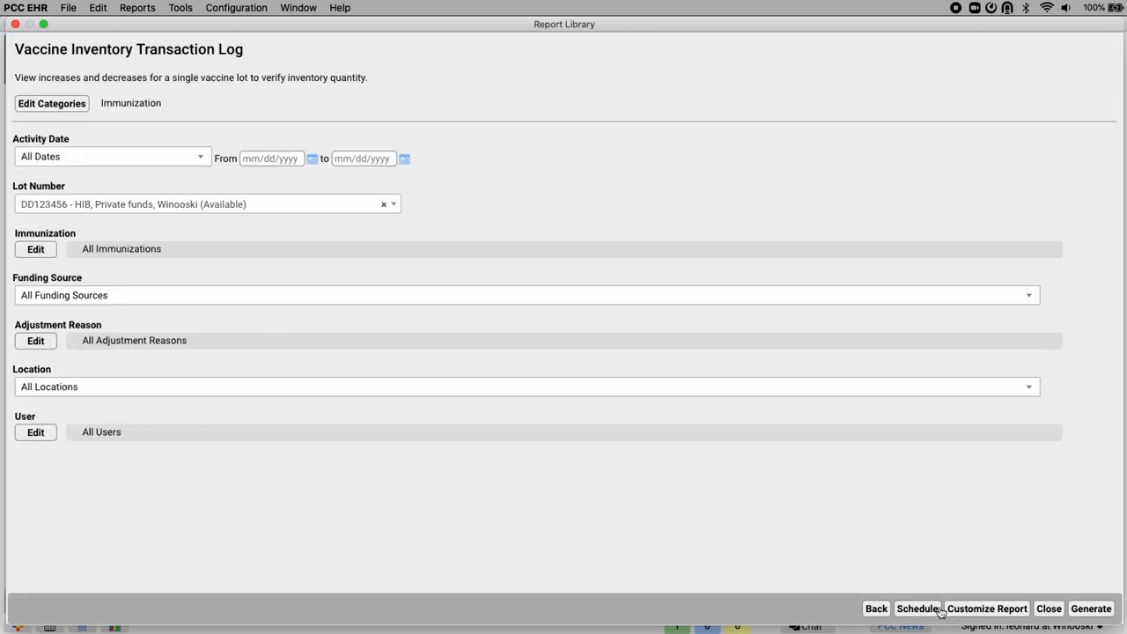
{"action": "left_click", "coordinate": [1048, 609]}
{"action": "left_click", "coordinate": [990, 596]}
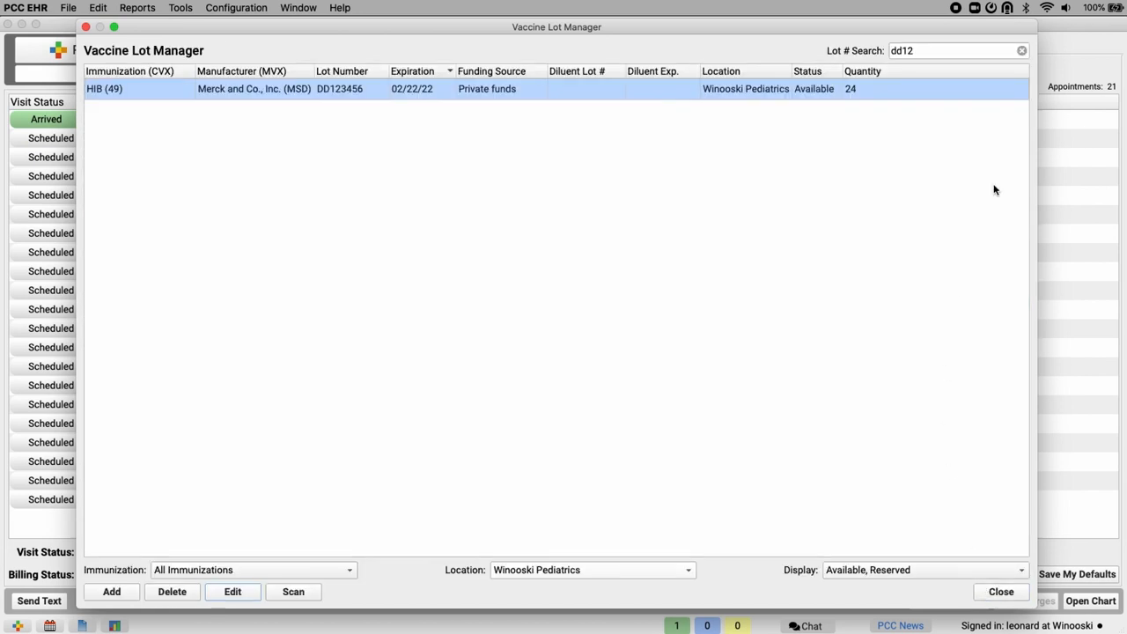
- Clear the lot number search, review all lots sorted by ascending quantity, and close the Vaccine Lot Manager
{"action": "left_click", "coordinate": [1021, 51]}
{"action": "left_click", "coordinate": [881, 71]}
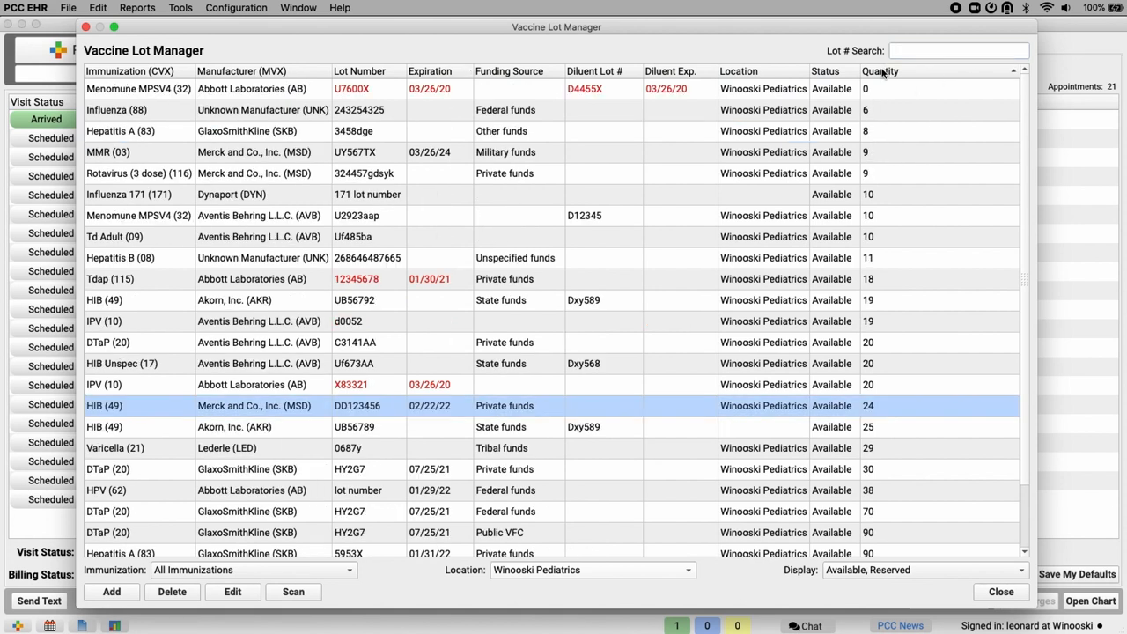
{"action": "scroll", "coordinate": [901, 211], "scroll_direction": "down", "scroll_amount": 3}
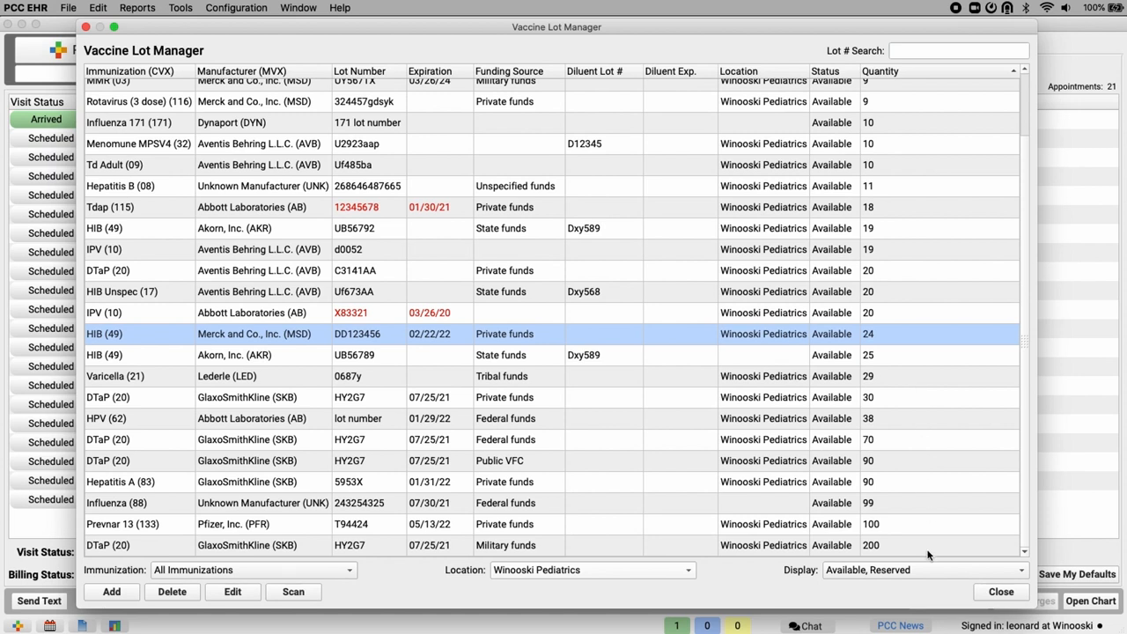
{"action": "scroll", "coordinate": [907, 265], "scroll_direction": "up", "scroll_amount": 3}
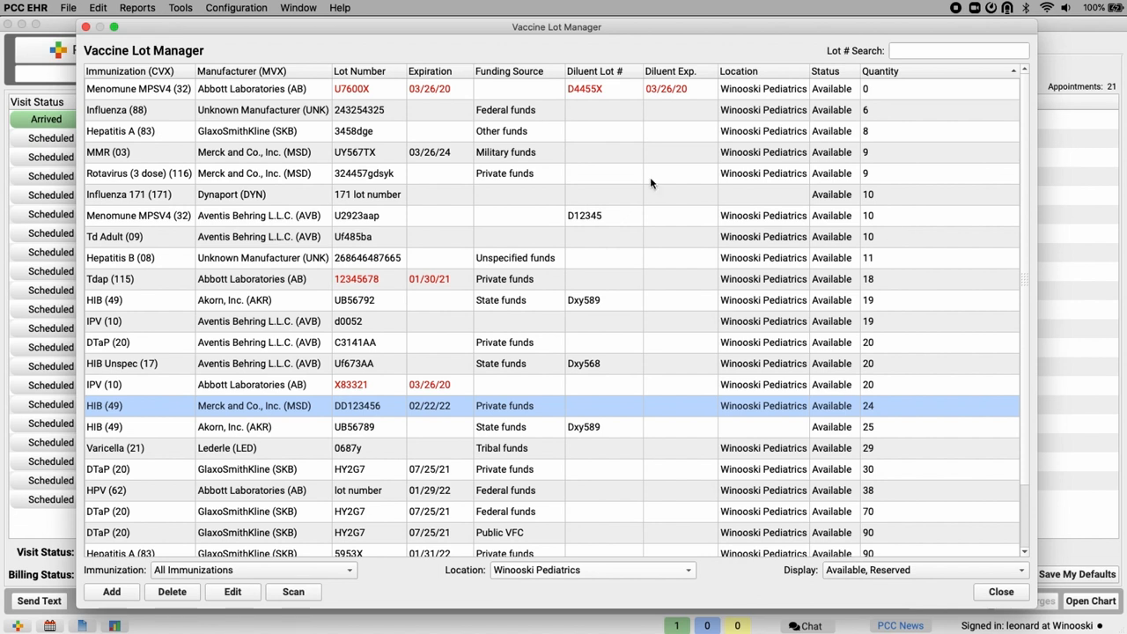
{"action": "left_click", "coordinate": [86, 27]}
- Generate the Vaccine Inventory Reconciliation Worksheet from the Report Library's Immunization reports for all lot statuses, funding sources and locations
{"action": "left_click", "coordinate": [134, 9]}
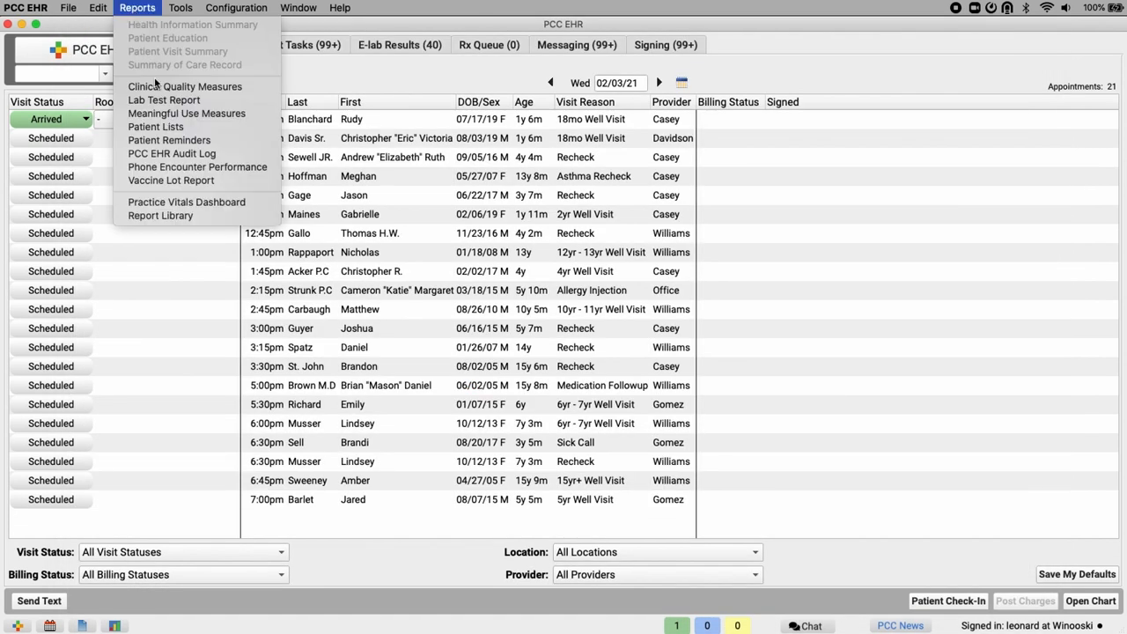
{"action": "left_click", "coordinate": [167, 216]}
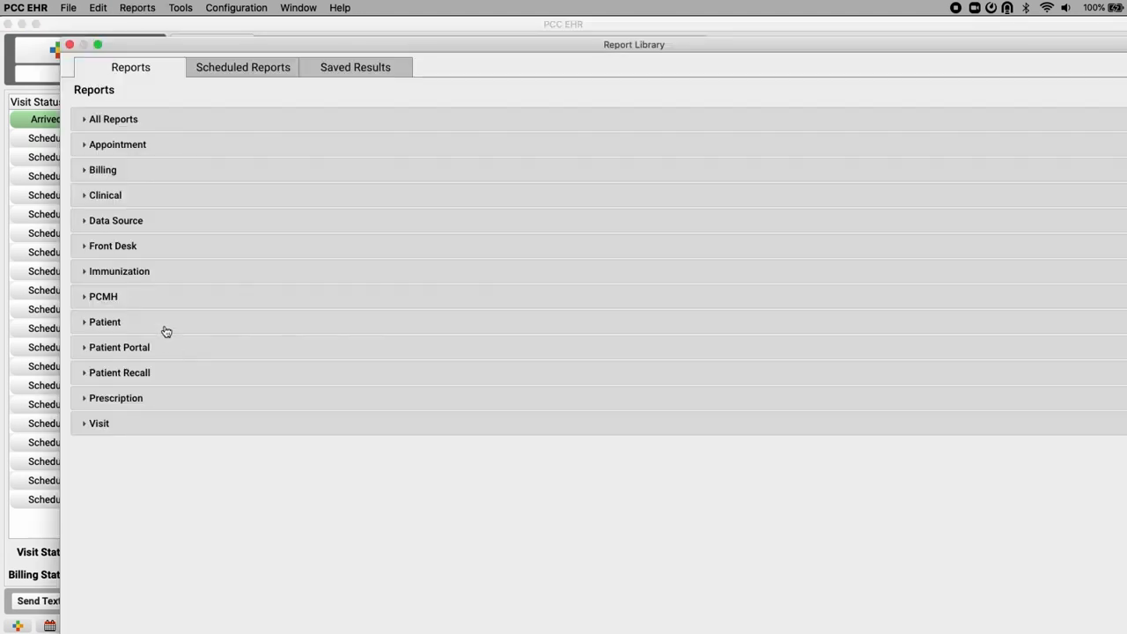
{"action": "left_click", "coordinate": [123, 273]}
{"action": "scroll", "coordinate": [281, 355], "scroll_direction": "down", "scroll_amount": 3}
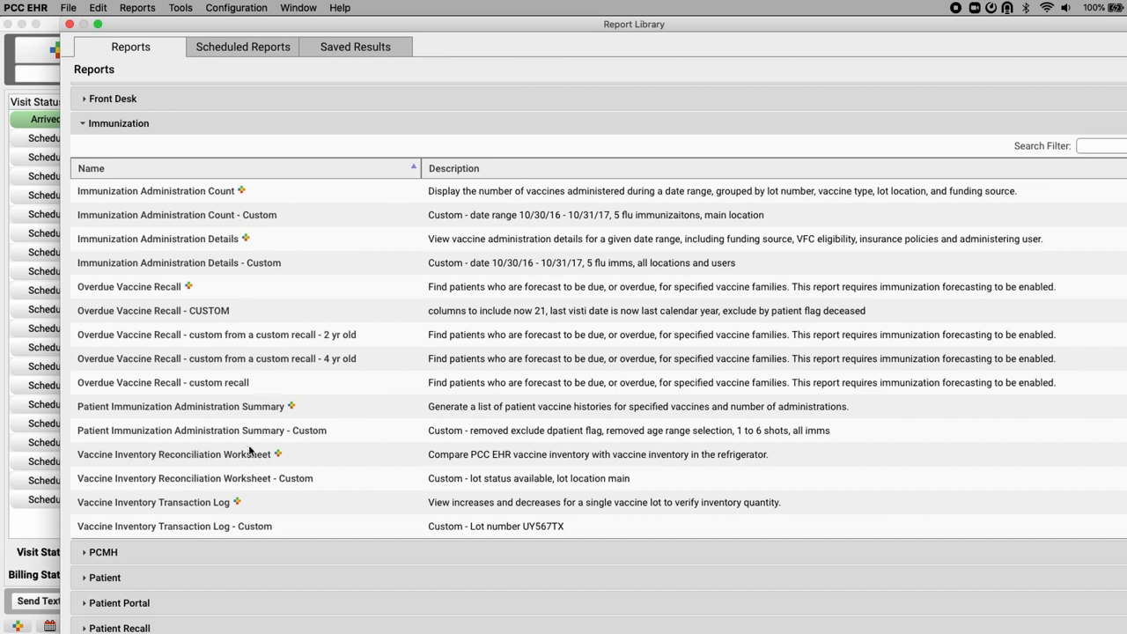
{"action": "double_click", "coordinate": [222, 457]}
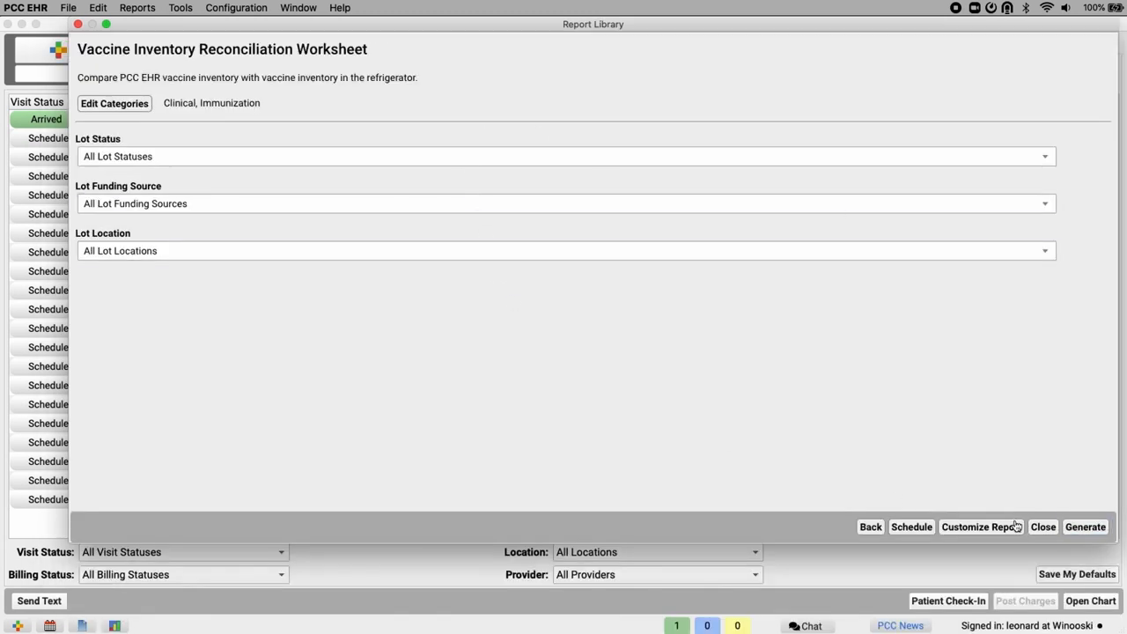
{"action": "left_click", "coordinate": [1086, 529]}
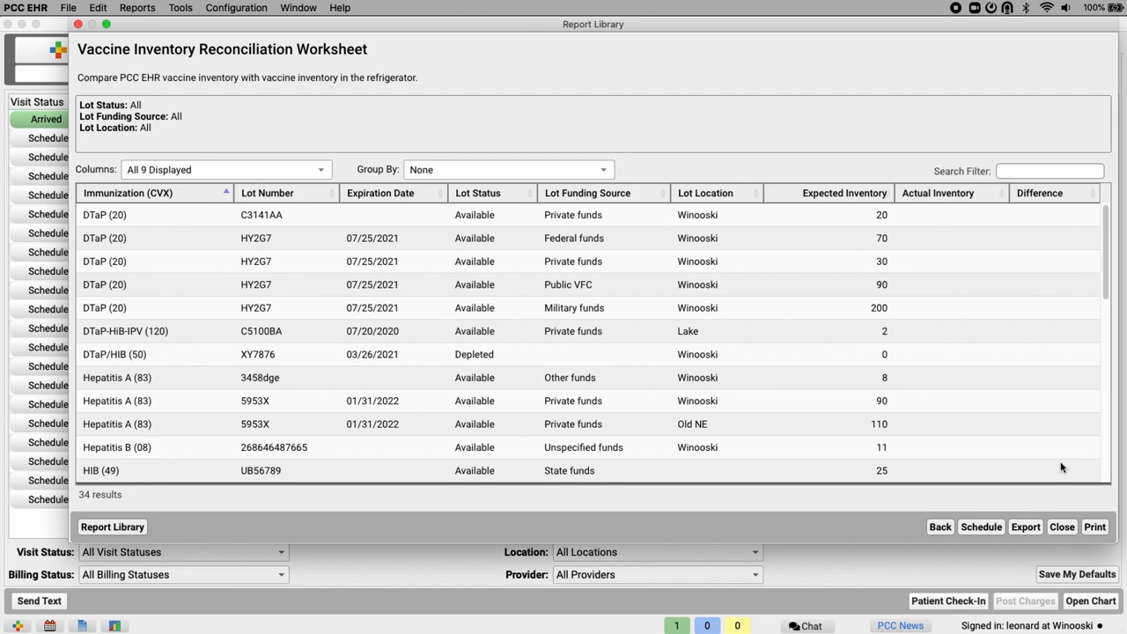
- View the printable reconciliation worksheet as a PDF in Preview, then close the PDF
{"action": "left_click", "coordinate": [1093, 526]}
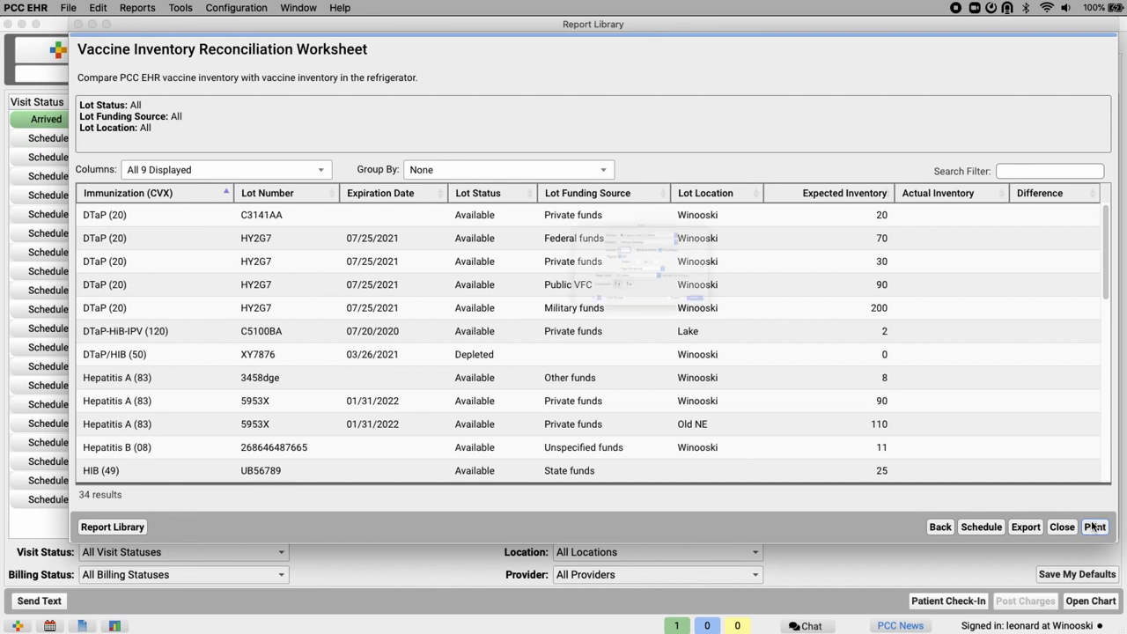
{"action": "left_click", "coordinate": [502, 366]}
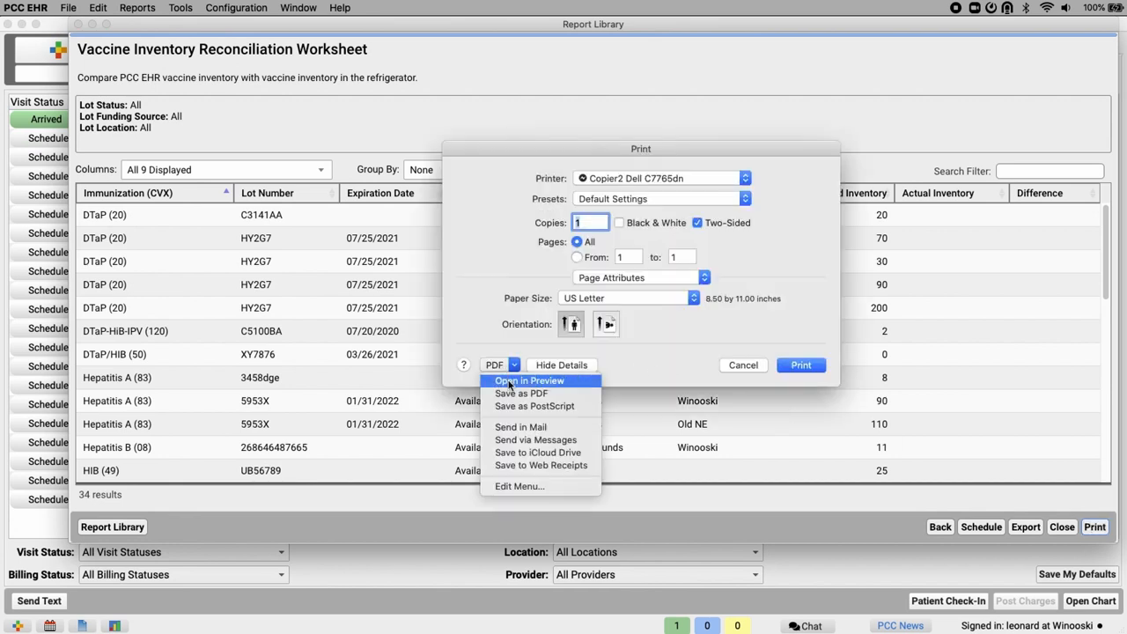
{"action": "left_click", "coordinate": [529, 381]}
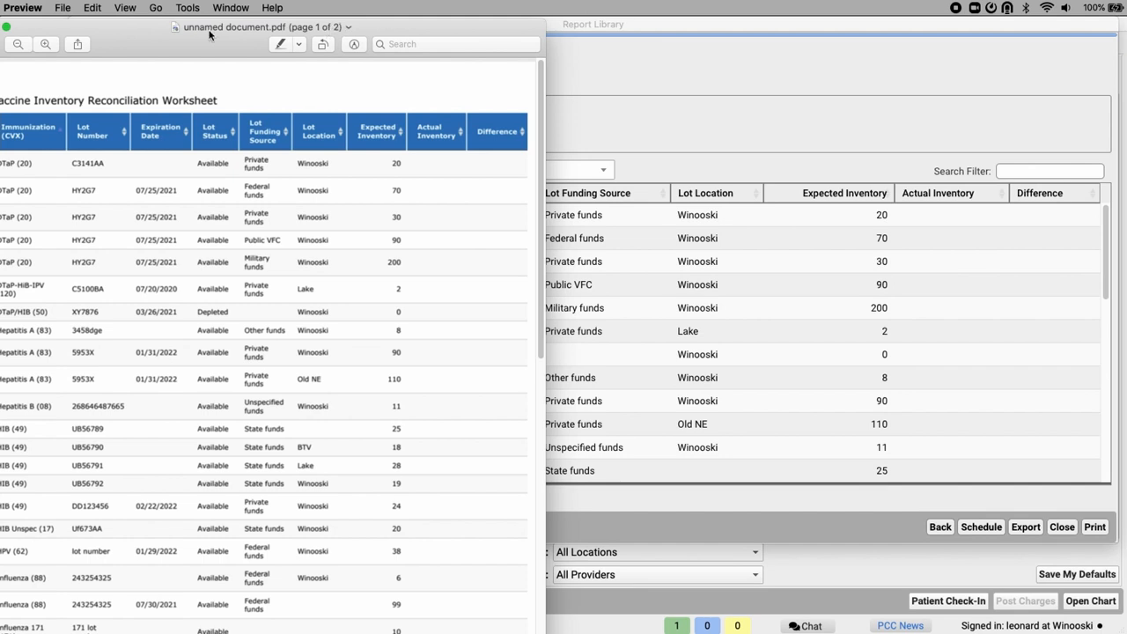
{"action": "left_click_drag", "start_coordinate": [211, 34], "coordinate": [284, 33]}
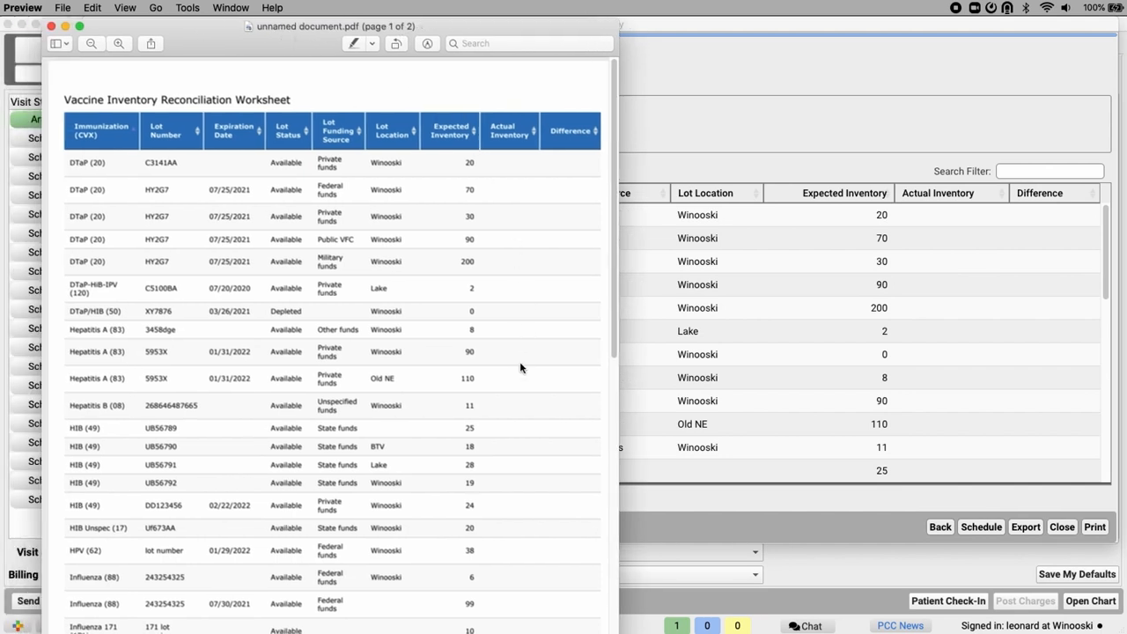
{"action": "left_click", "coordinate": [51, 26]}
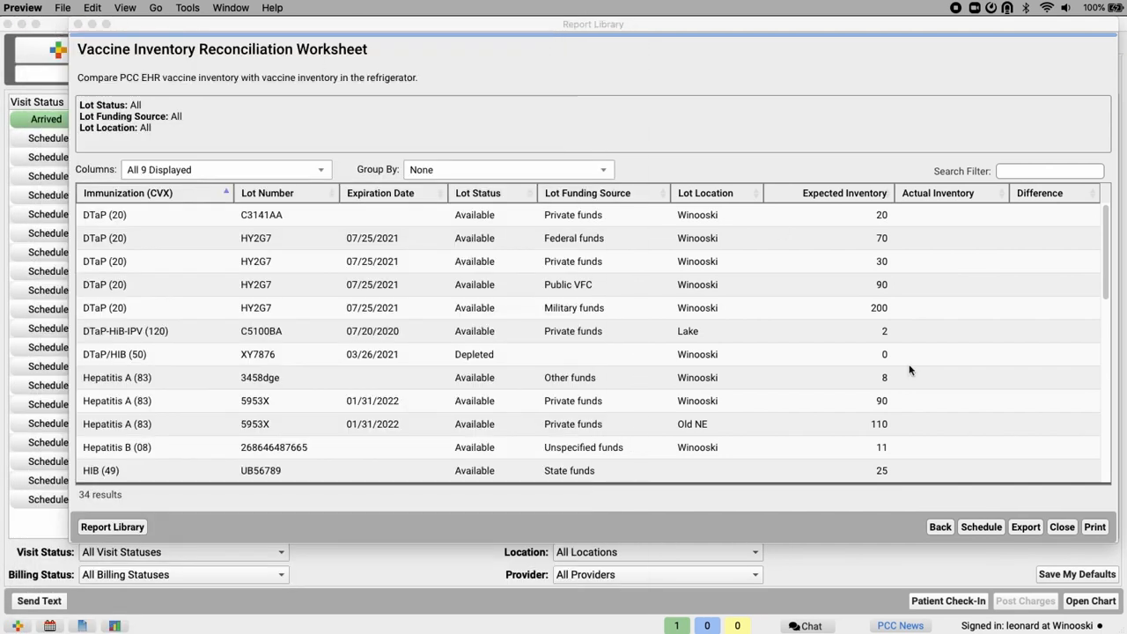
- Leave the reconciliation worksheet and close the Report Library to return to the schedule
{"action": "left_click", "coordinate": [943, 527]}
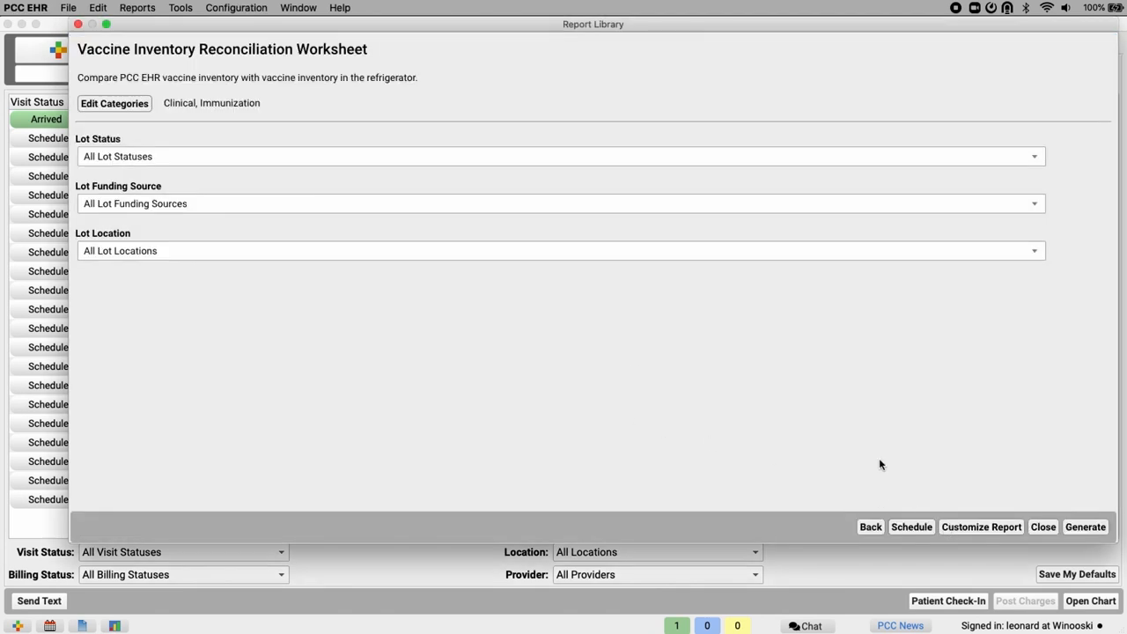
{"action": "left_click", "coordinate": [872, 527]}
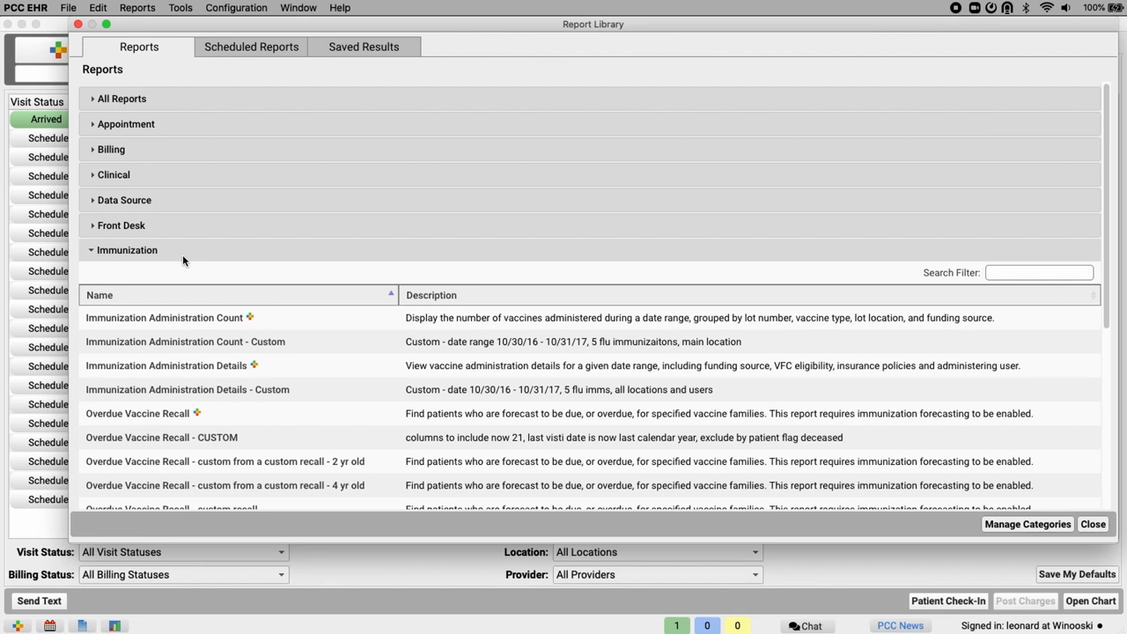
{"action": "left_click", "coordinate": [1093, 525]}
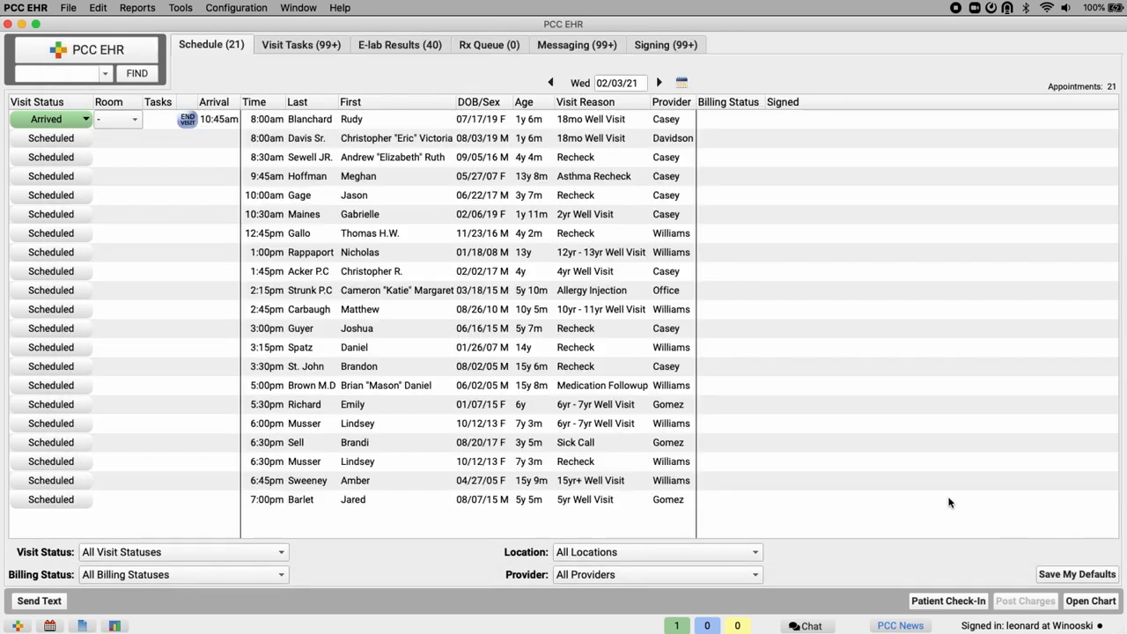